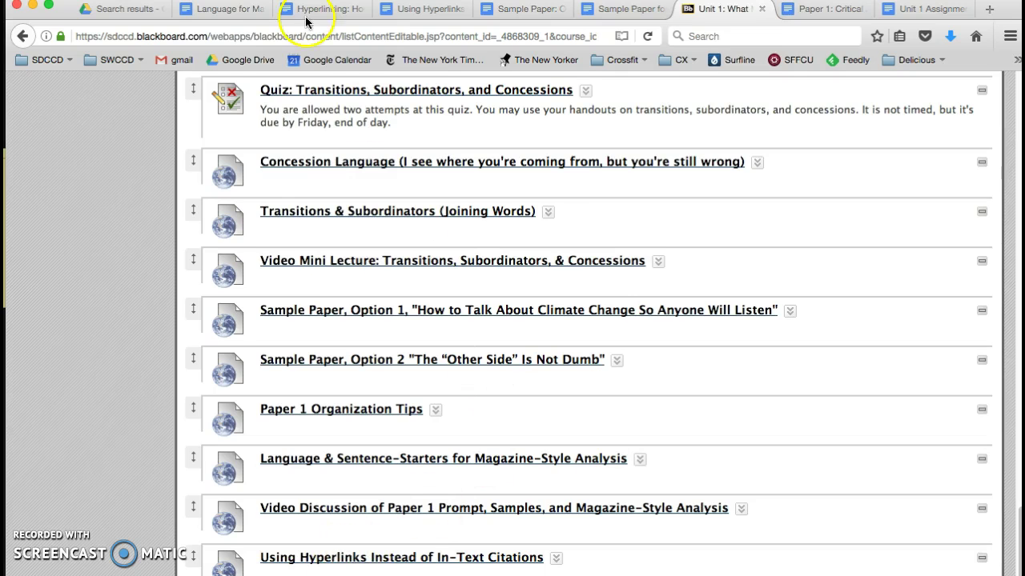
Switch to the "Using Hyperlinks Thoughtfully" document and view its introduction and Context section.
left_click(426, 16)
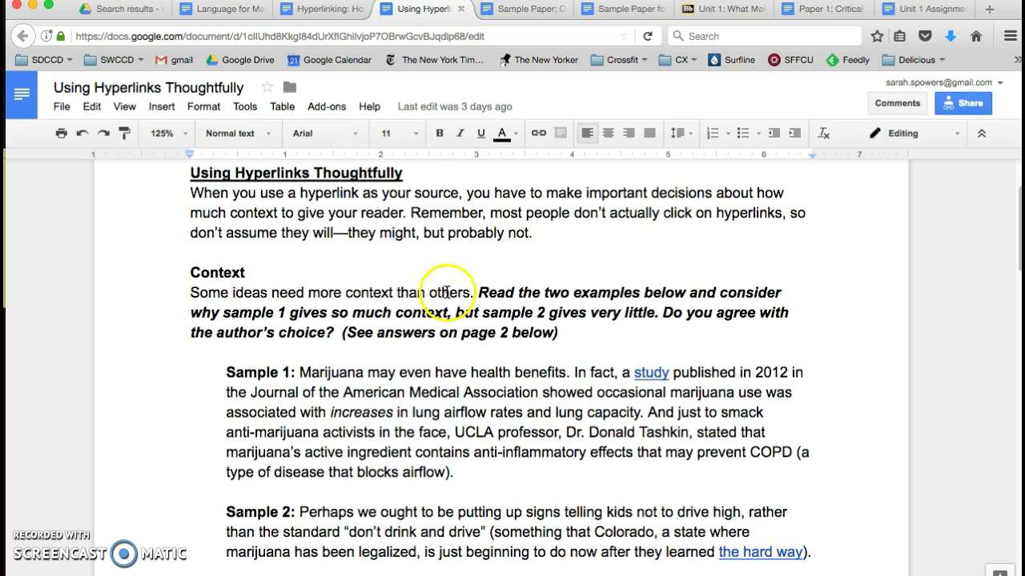
scroll(535, 361, "down", 1)
scroll(541, 369, "up", 2)
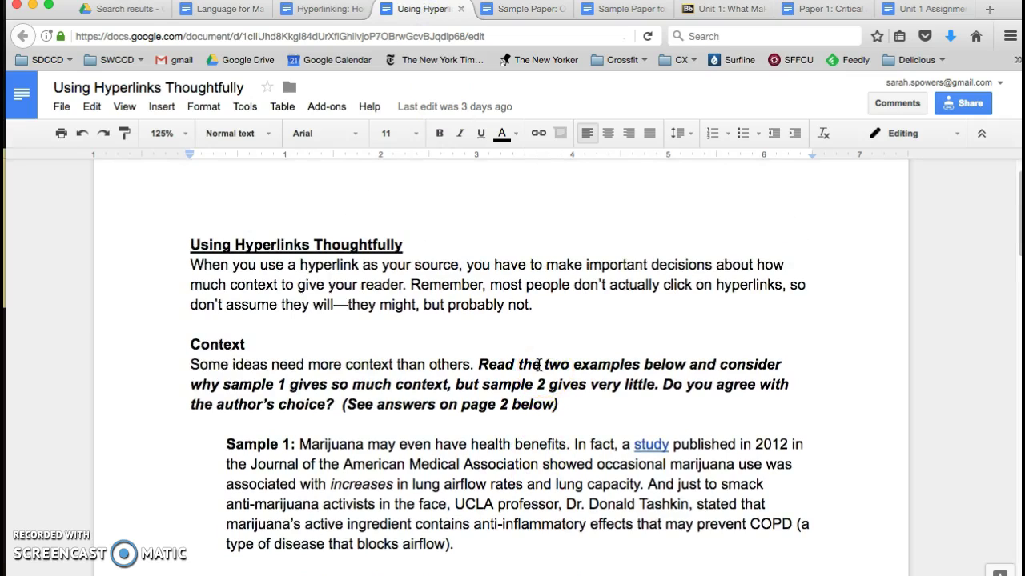
Add the in-text citation "(last name 12)." at the end of Sample 1, remove it again and restore the line break.
left_click(510, 545)
type("(last name 12).")
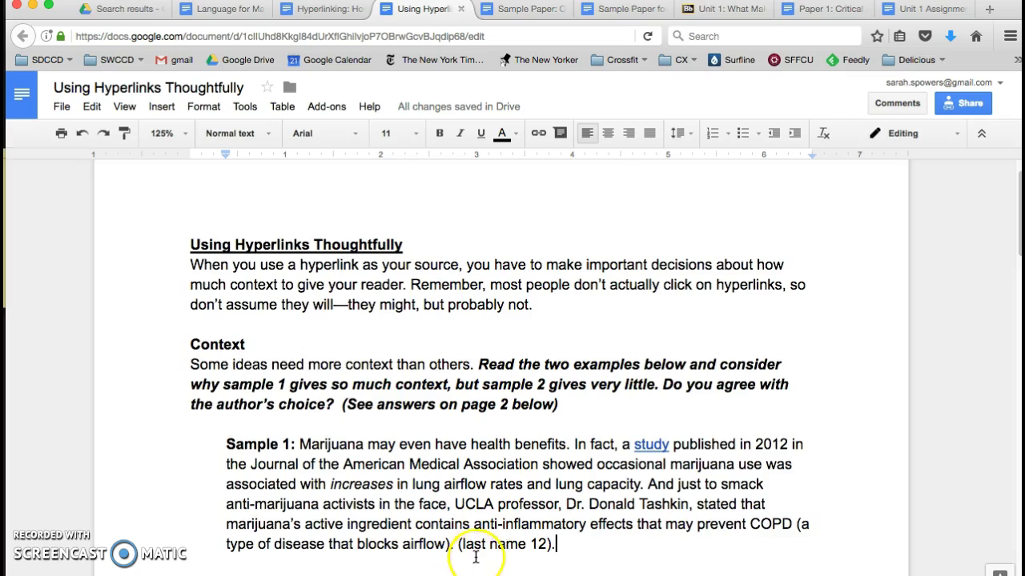
left_click_drag(462, 545, 545, 546)
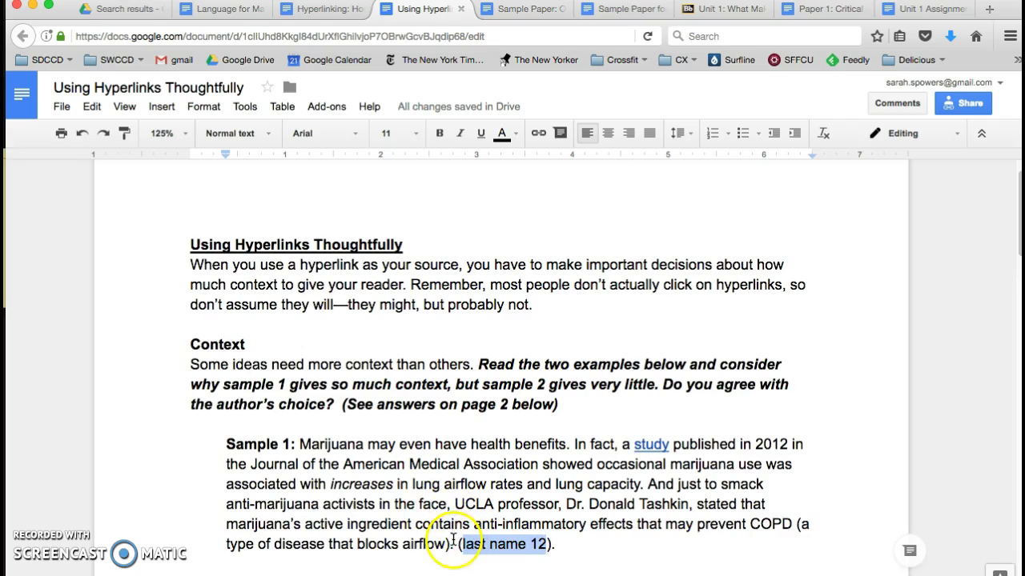
left_click_drag(458, 545, 557, 552)
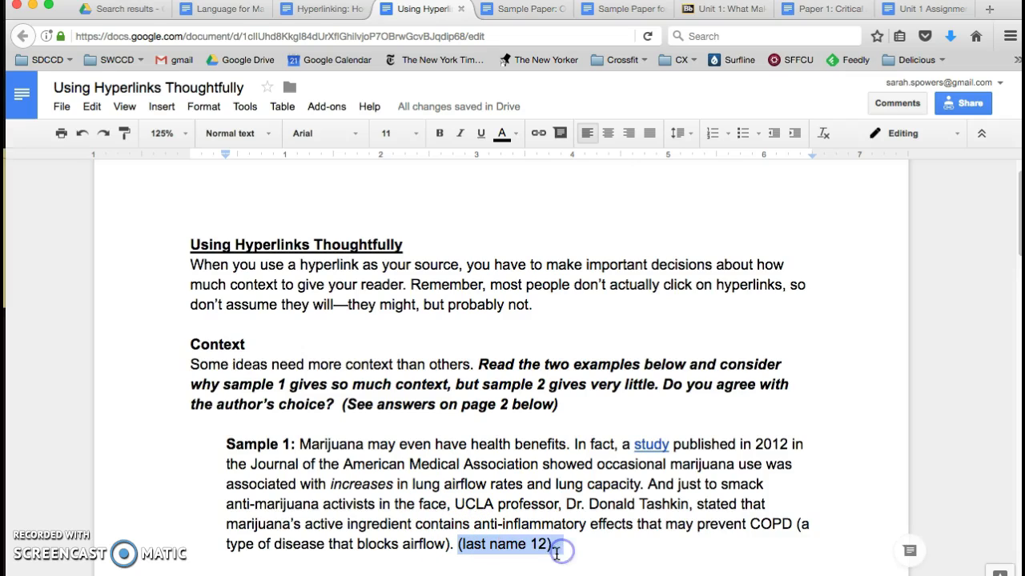
key("BackSpace")
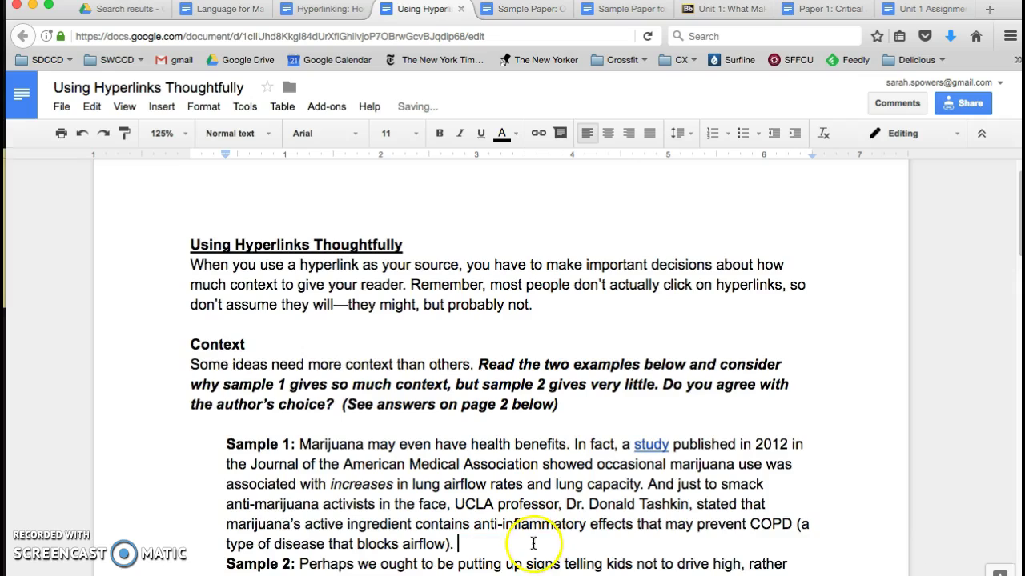
key("Return")
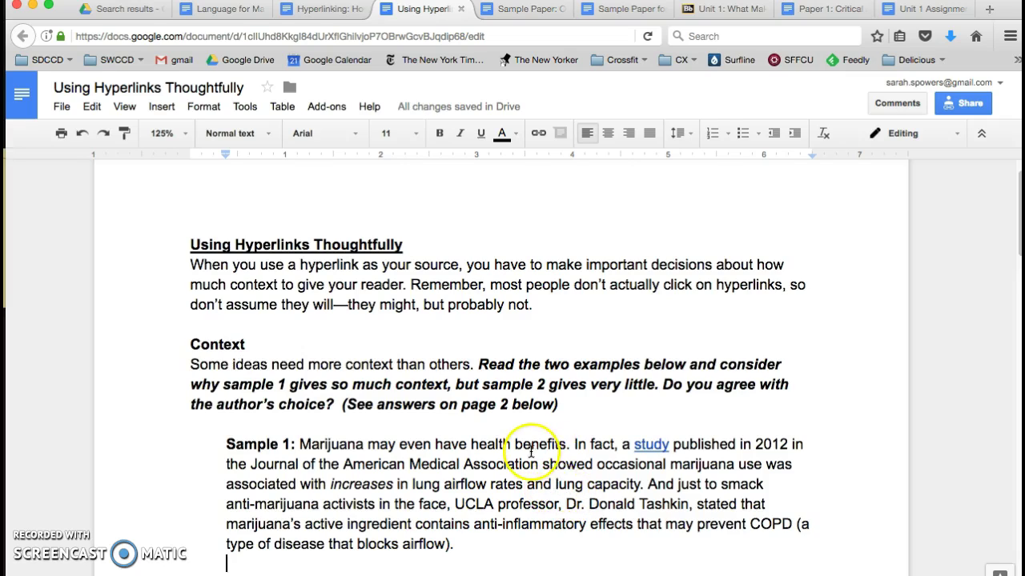
Highlight "a study published in 2012 in the Journal of the American Medical Association" in Sample 1 and point out the linked word "study".
left_click(643, 449)
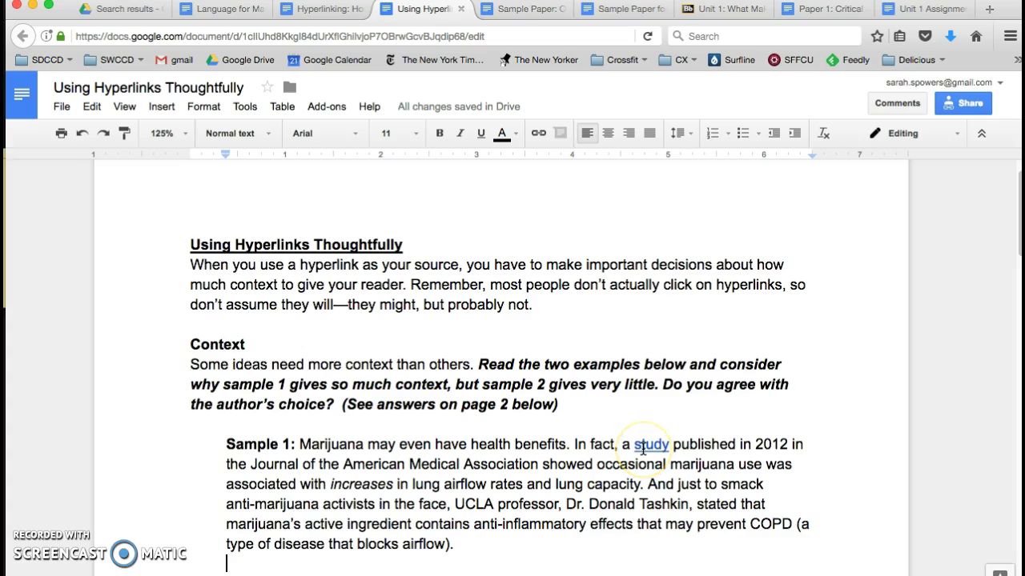
left_click(643, 450)
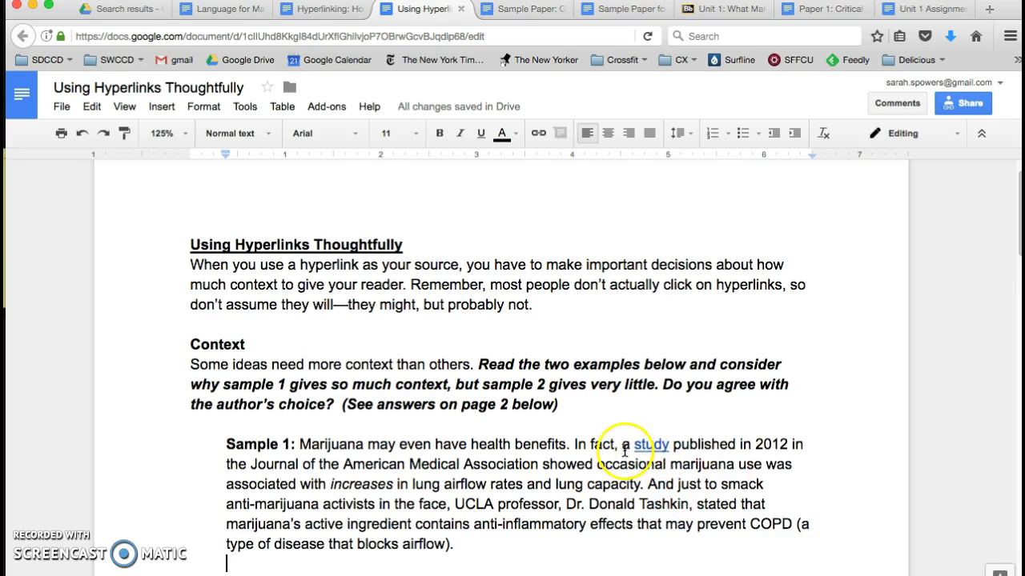
left_click_drag(622, 445, 538, 464)
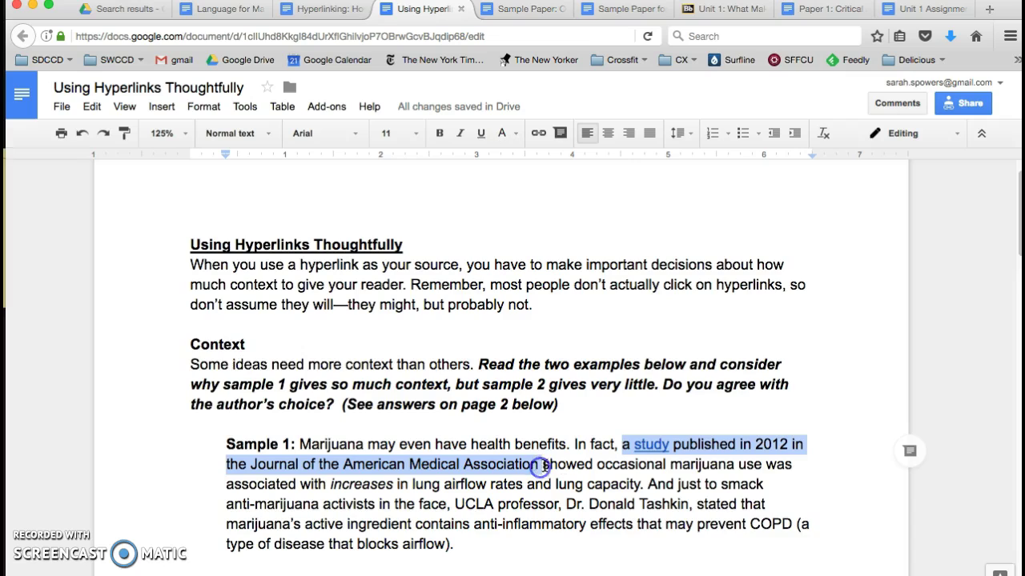
left_click(676, 482)
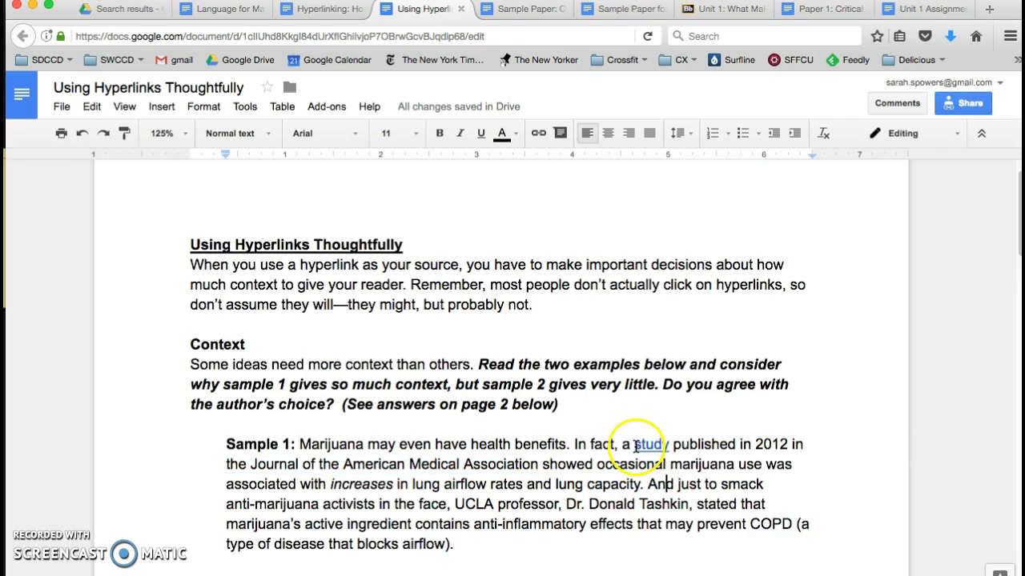
left_click(645, 446)
double_click(647, 446)
left_click(682, 444)
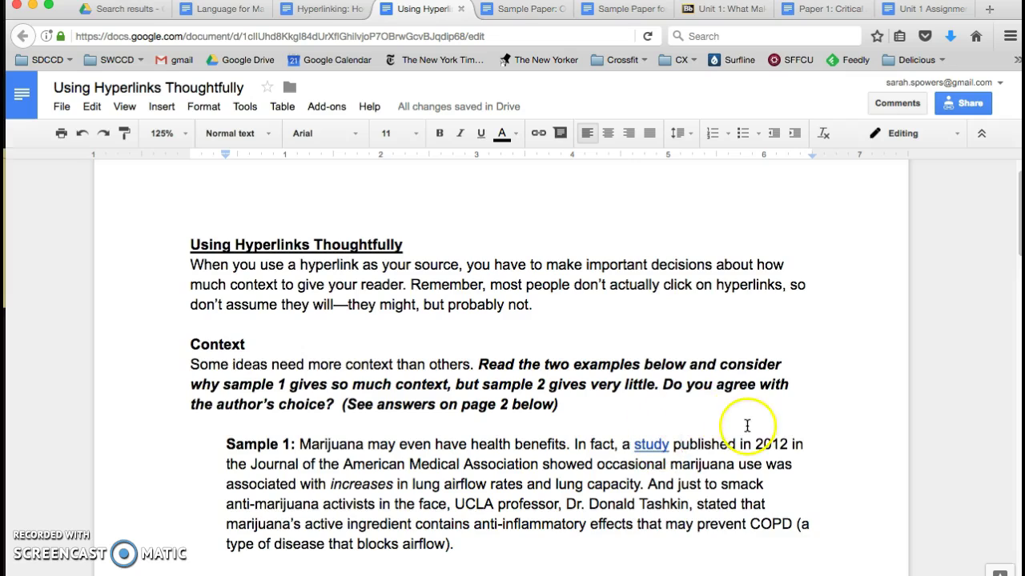
Check the web address behind the "study" hyperlink in Sample 1.
left_click(650, 444)
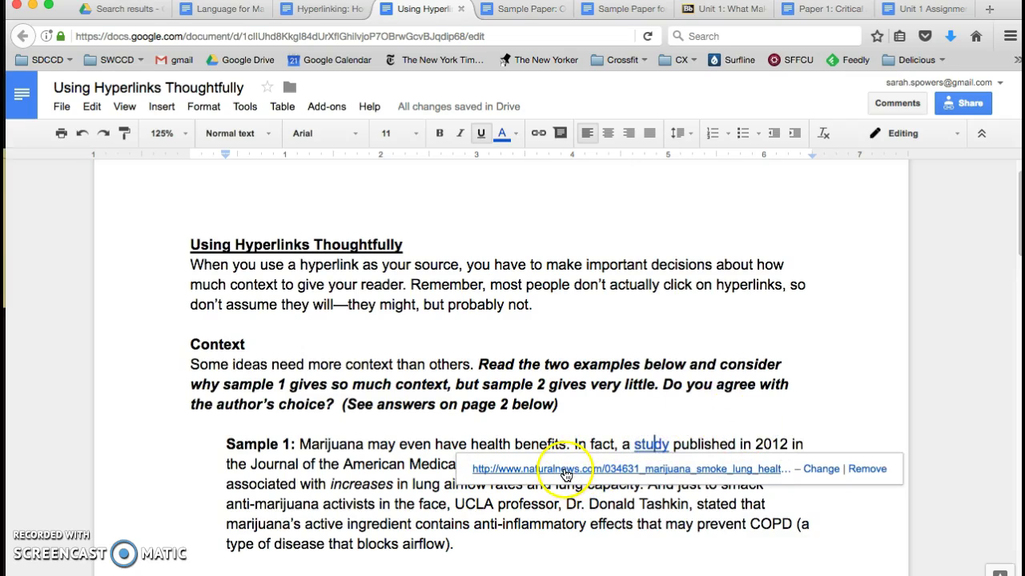
left_click(581, 423)
left_click(645, 450)
left_click(561, 471)
left_click(458, 465)
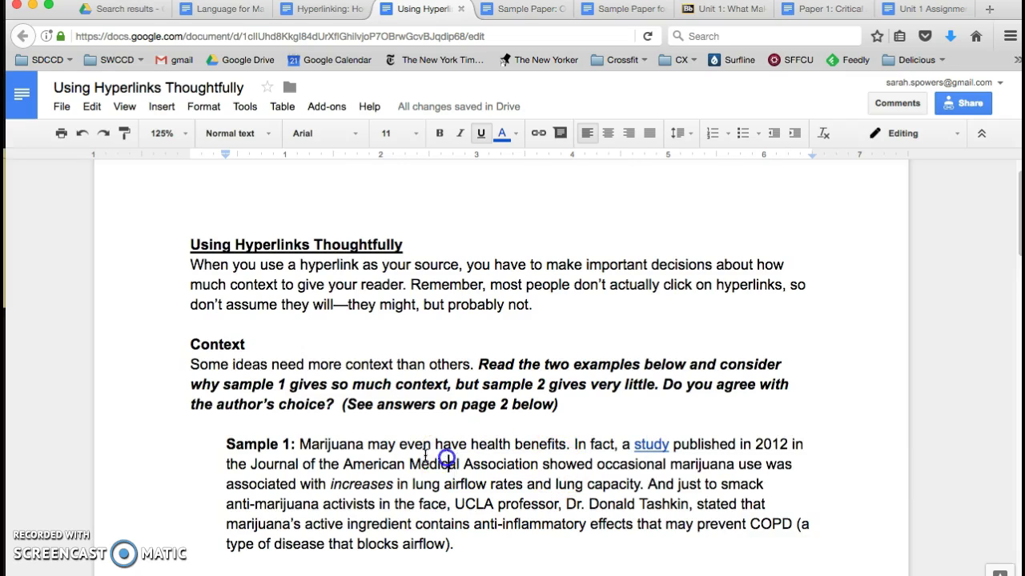
Compare the highlighted name "Journal of the American Medical Association" in Sample 1 with the address of the "study" link.
left_click_drag(252, 464, 543, 466)
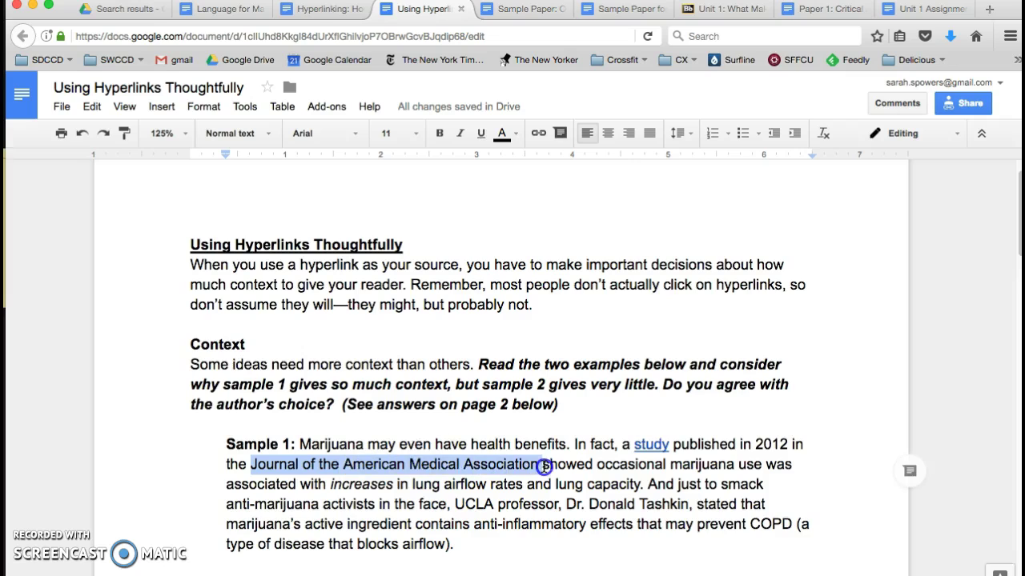
left_click(645, 445)
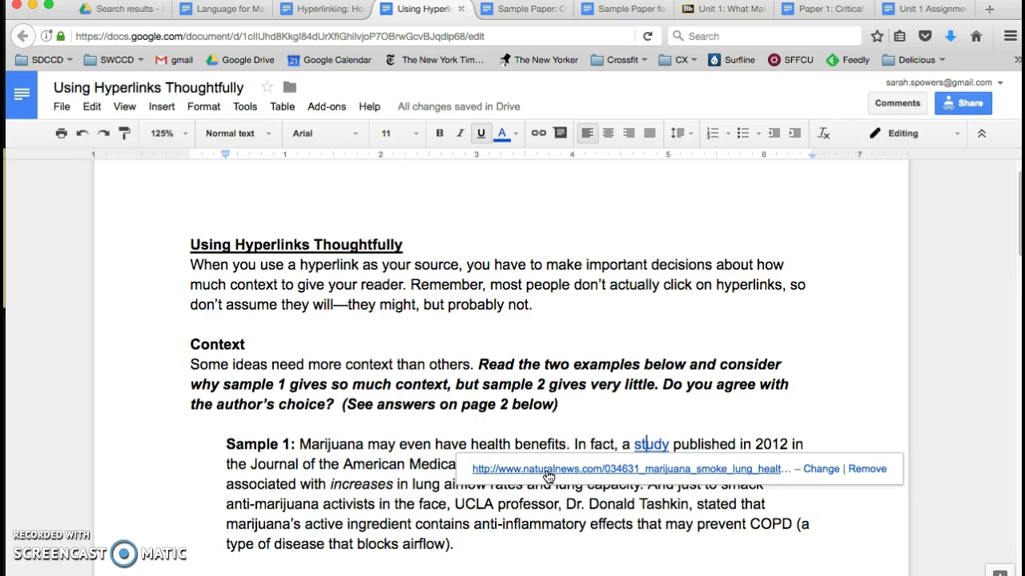
left_click(532, 505)
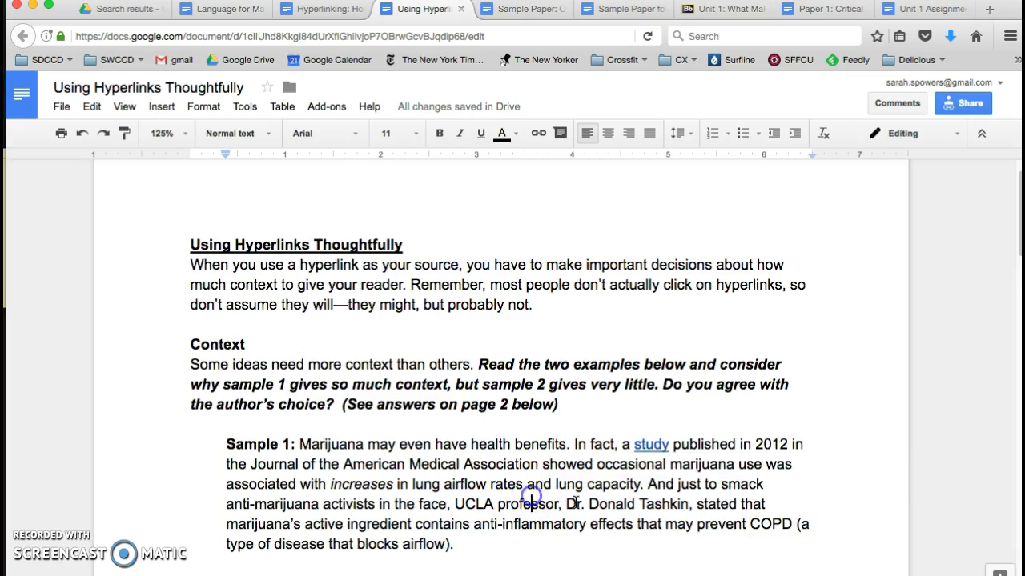
left_click_drag(251, 466, 538, 466)
left_click(539, 466)
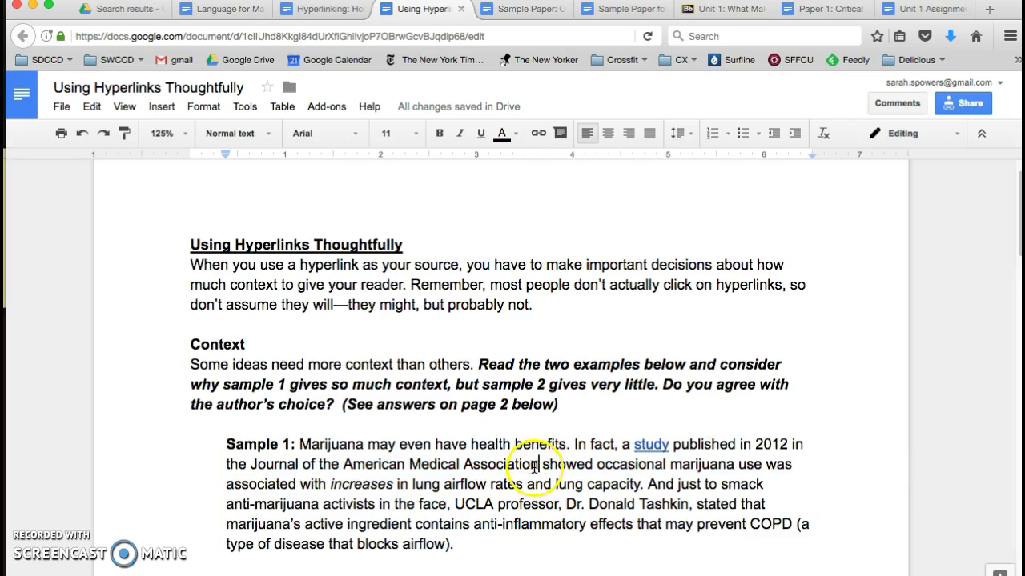
left_click_drag(539, 466, 256, 469)
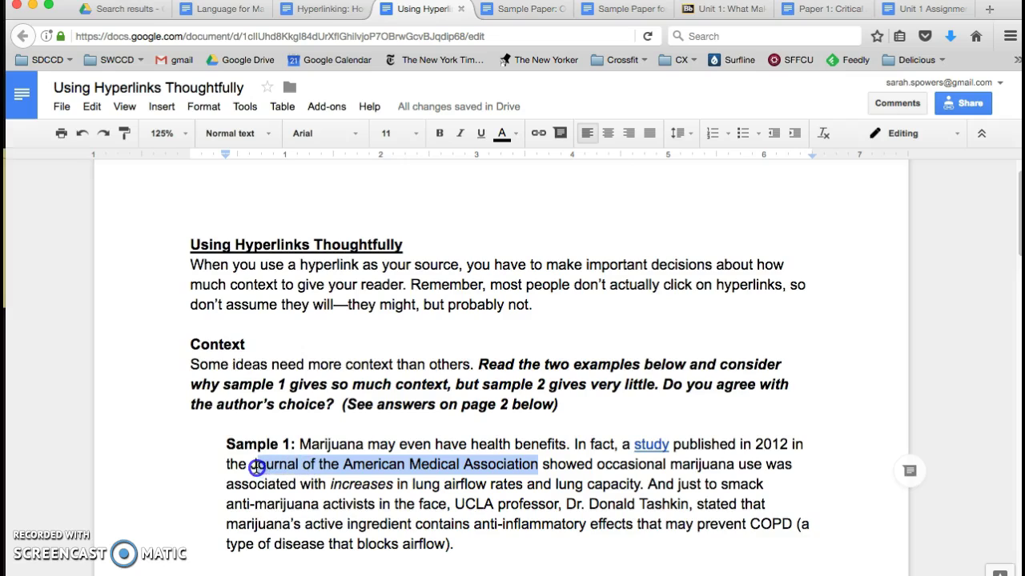
left_click(251, 466)
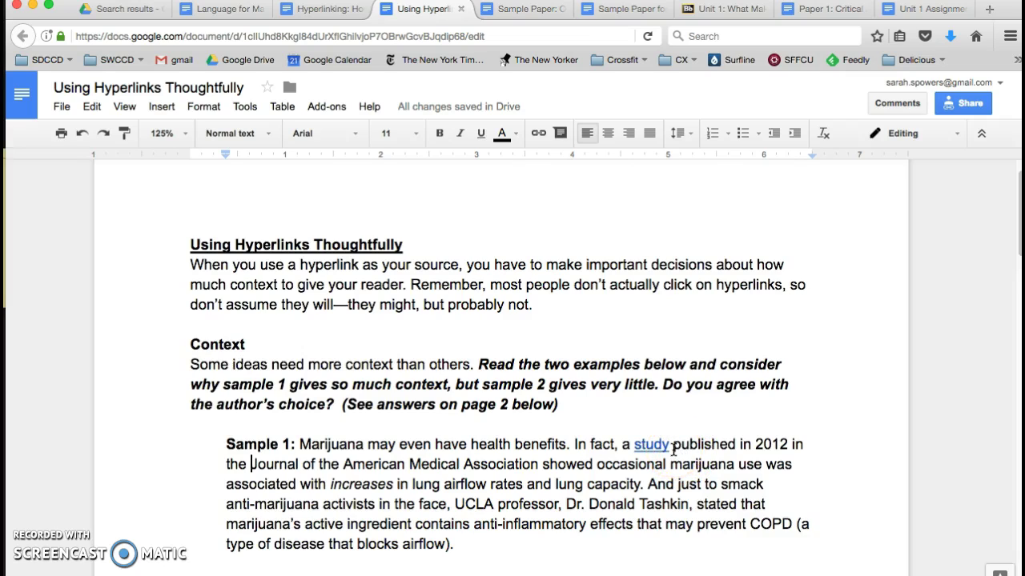
Copy and delete "published in 2012 in the Journal of the American Medical Association" from Sample 1, and check the "study" link's address.
left_click_drag(674, 450, 544, 469)
key("ctrl+c")
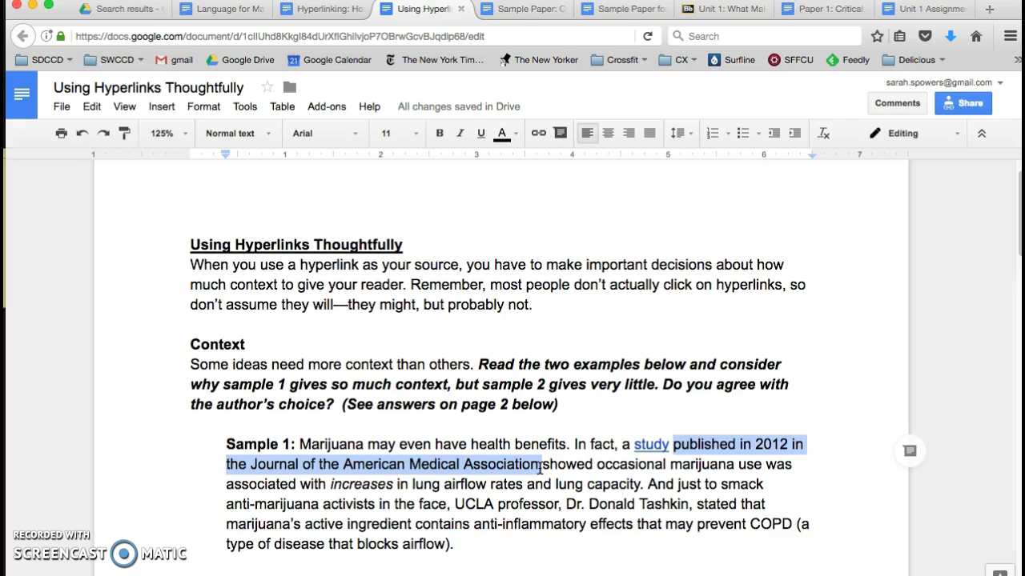
key("BackSpace")
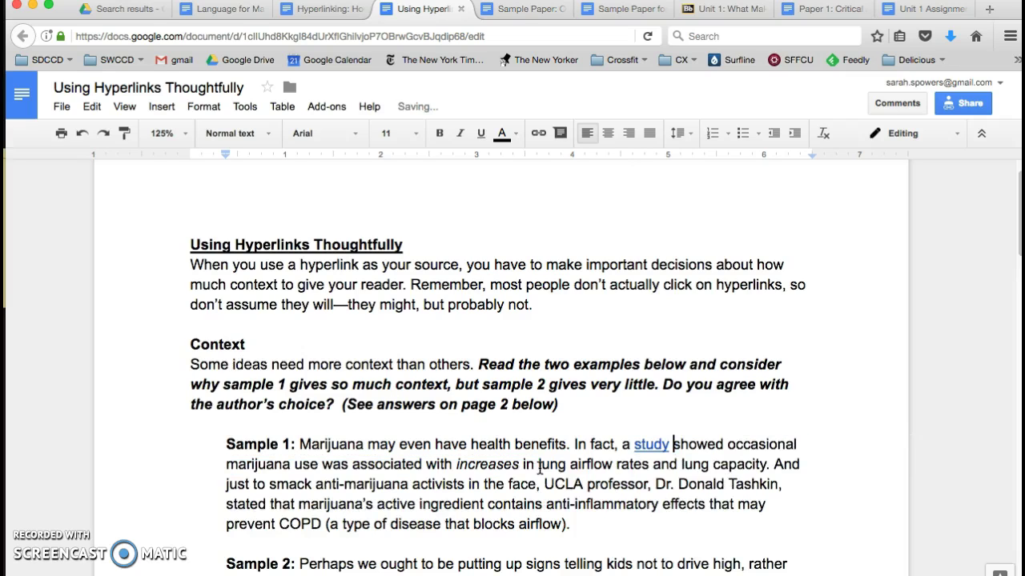
left_click(658, 447)
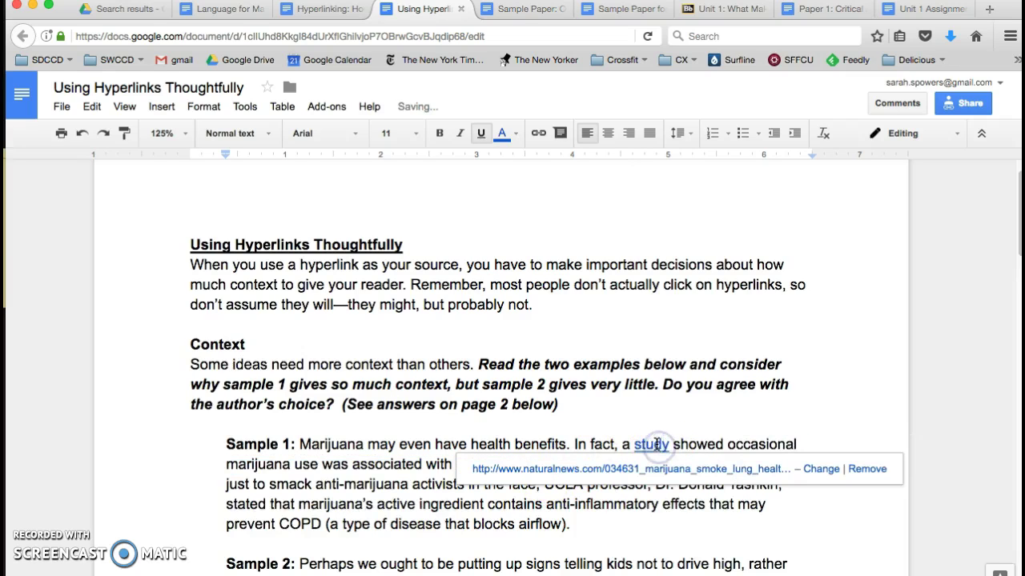
left_click(620, 412)
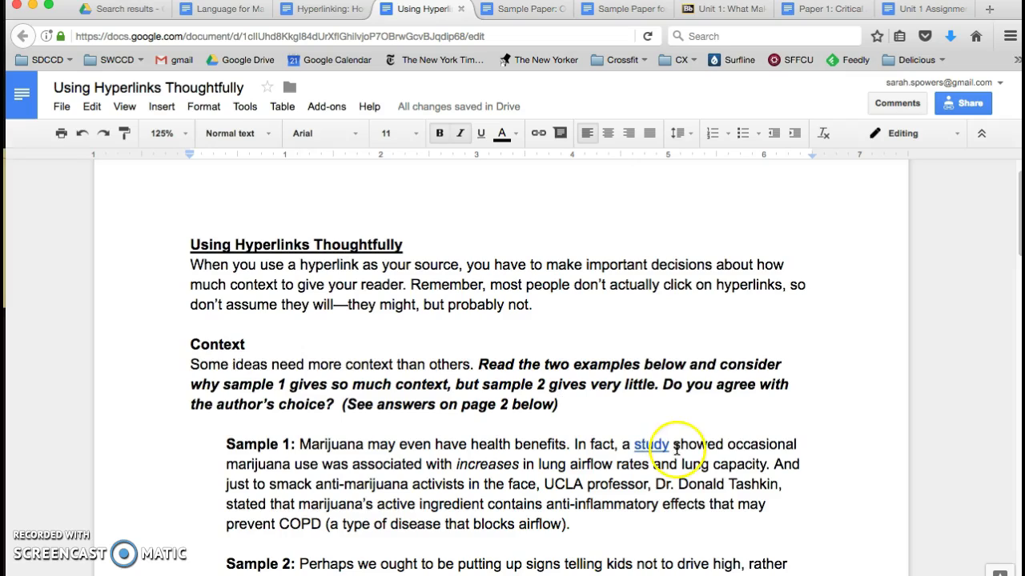
Paste the removed publication phrase back after the linked word "study" in Sample 1.
left_click(672, 444)
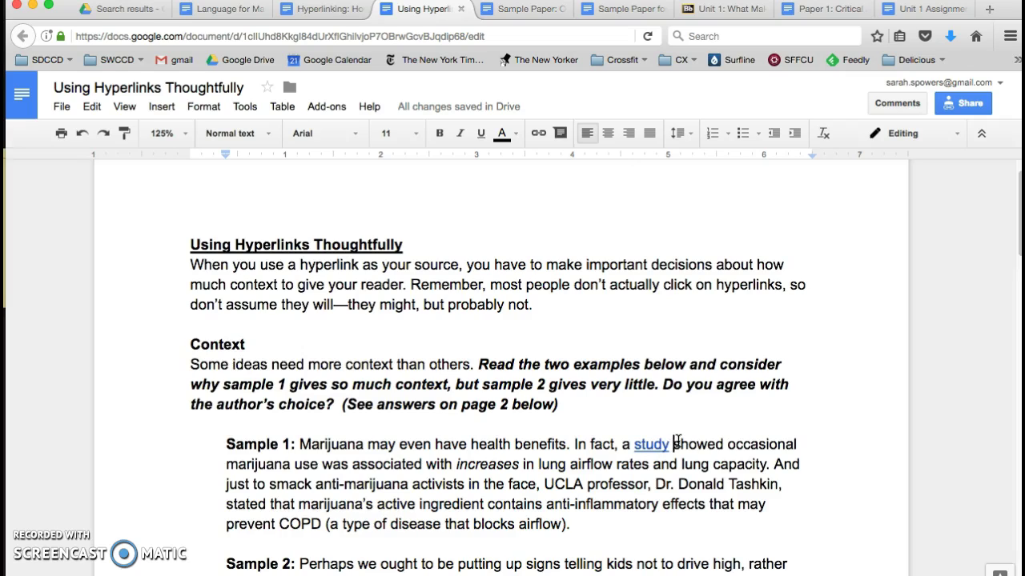
key("ctrl+v")
left_click(674, 445)
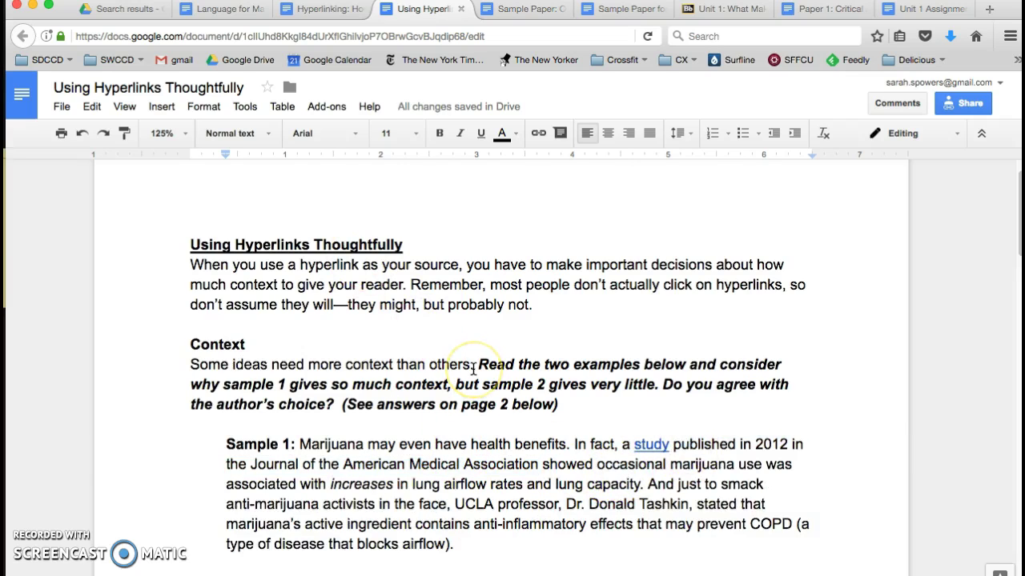
left_click(488, 465)
Examine Sample 2, highlighting its parenthetical remark about Colorado and checking the "the hard way" hyperlink.
scroll(609, 480, "down", 2)
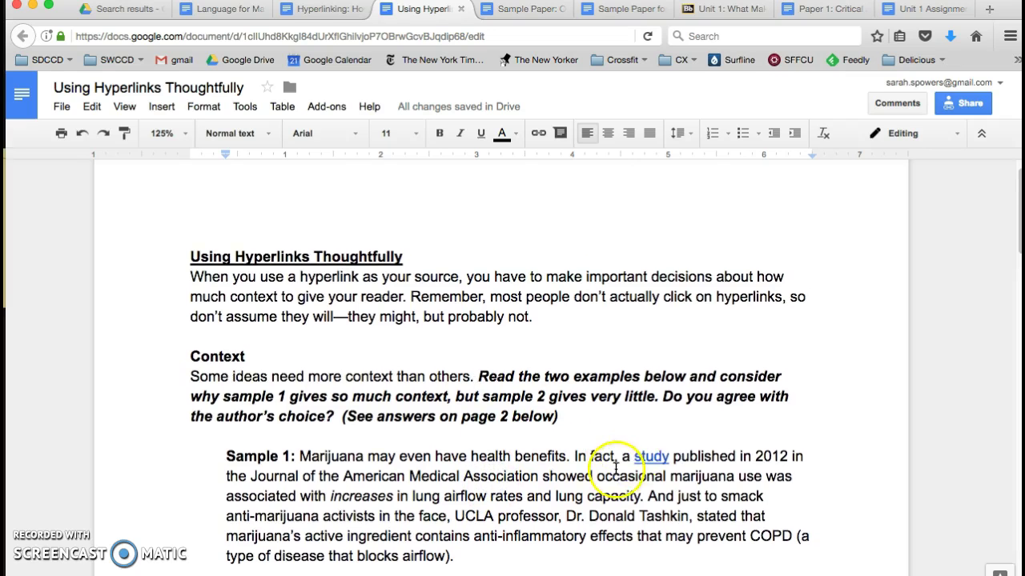
scroll(621, 464, "down", 1)
scroll(606, 422, "down", 3)
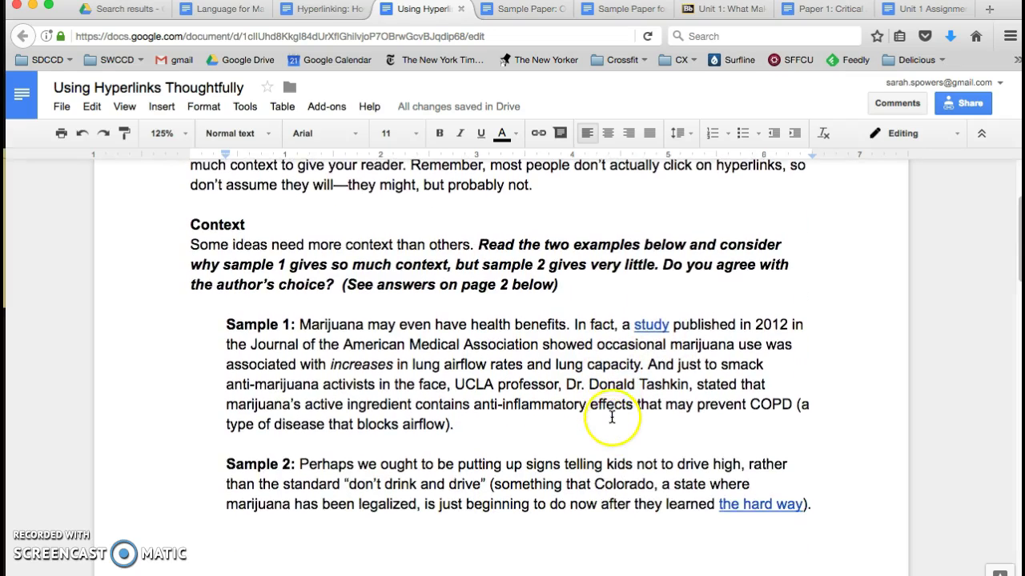
scroll(600, 415, "down", 2)
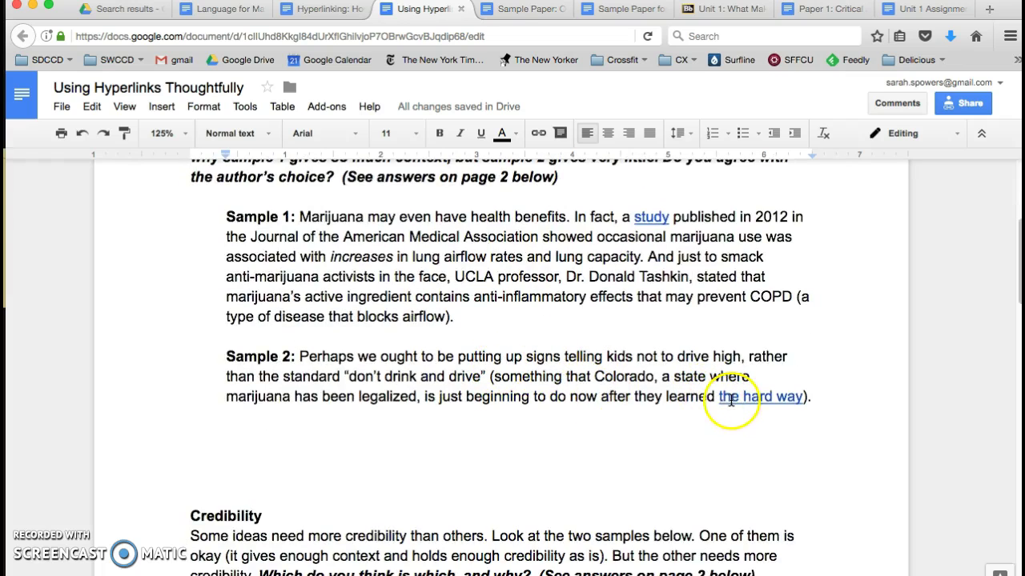
left_click_drag(490, 376, 801, 424)
left_click(778, 425)
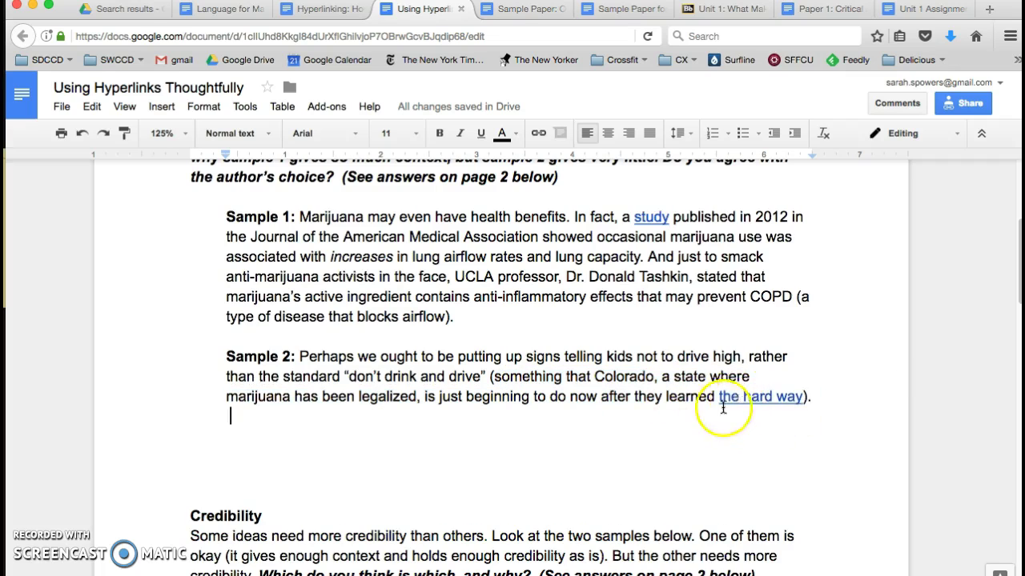
left_click(726, 398)
left_click(671, 395)
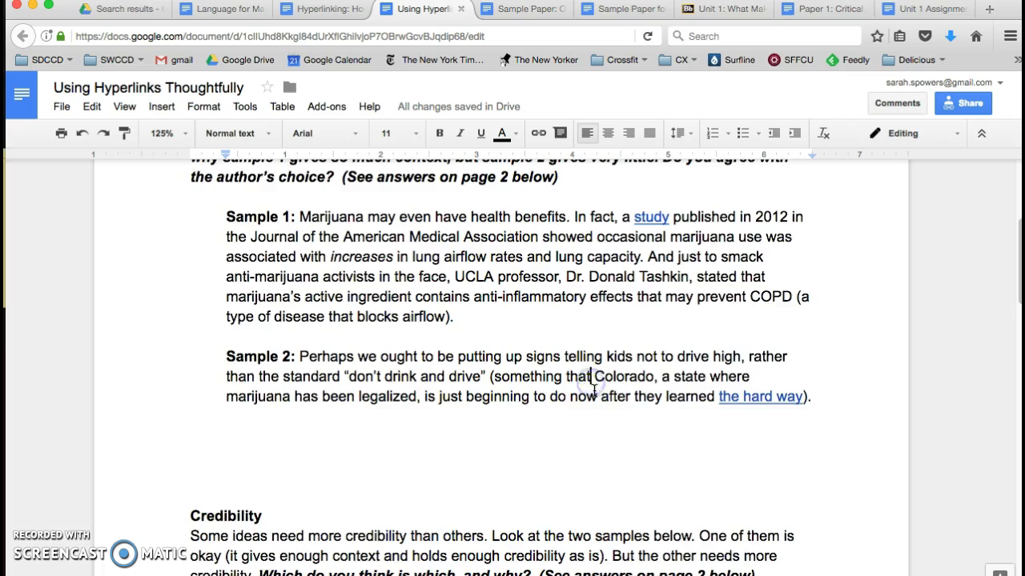
Read the Credibility section with Samples 3 and 4, highlighting the word "credibility" in its first sentence.
scroll(599, 387, "down", 3)
scroll(600, 387, "down", 1)
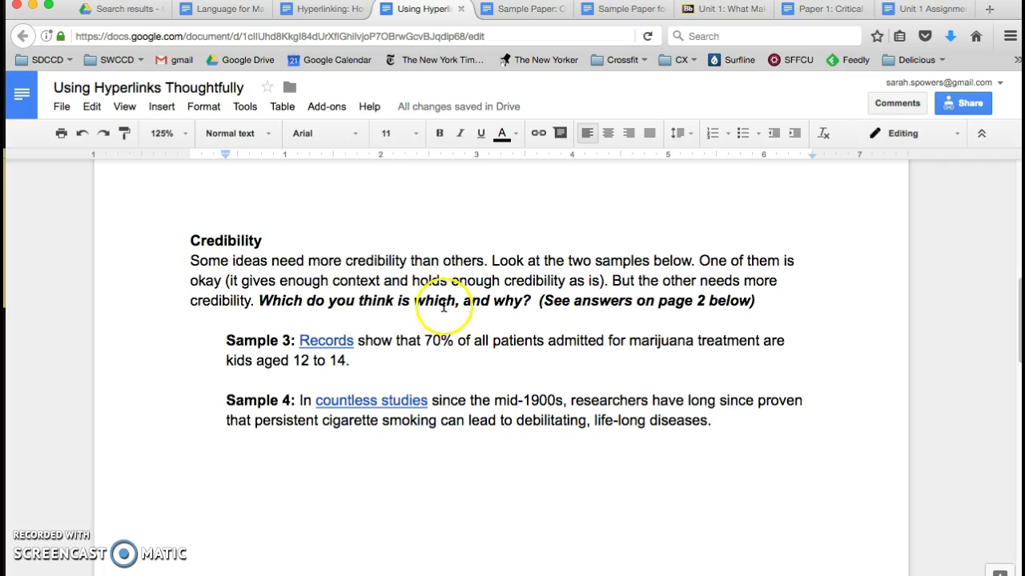
left_click(383, 264)
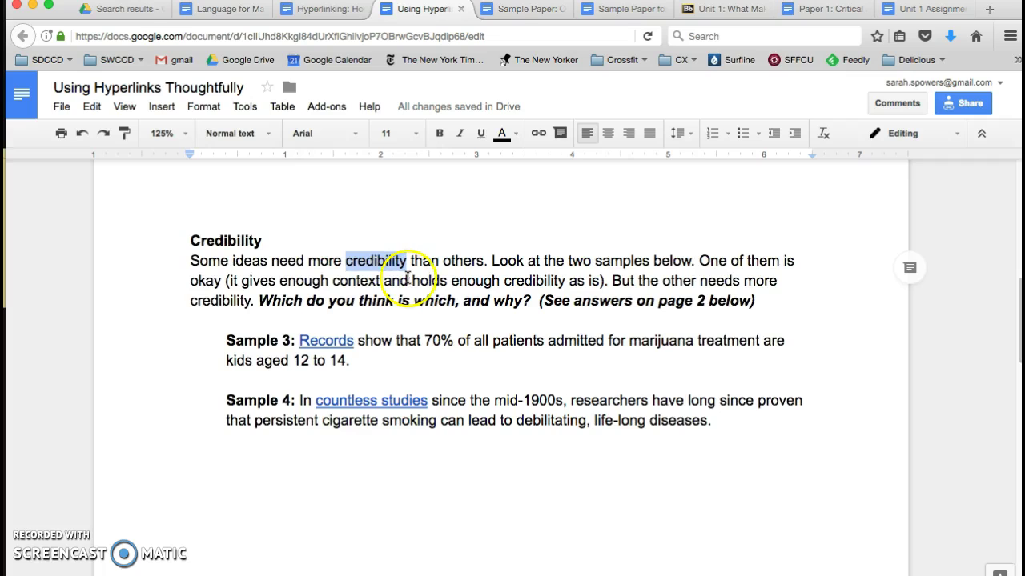
left_click(407, 278)
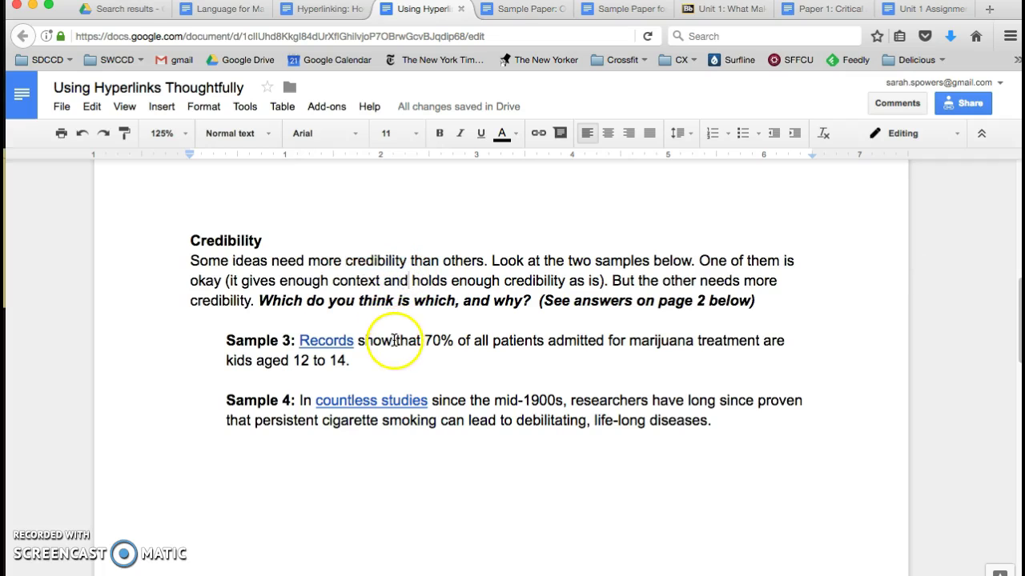
scroll(383, 344, "down", 1)
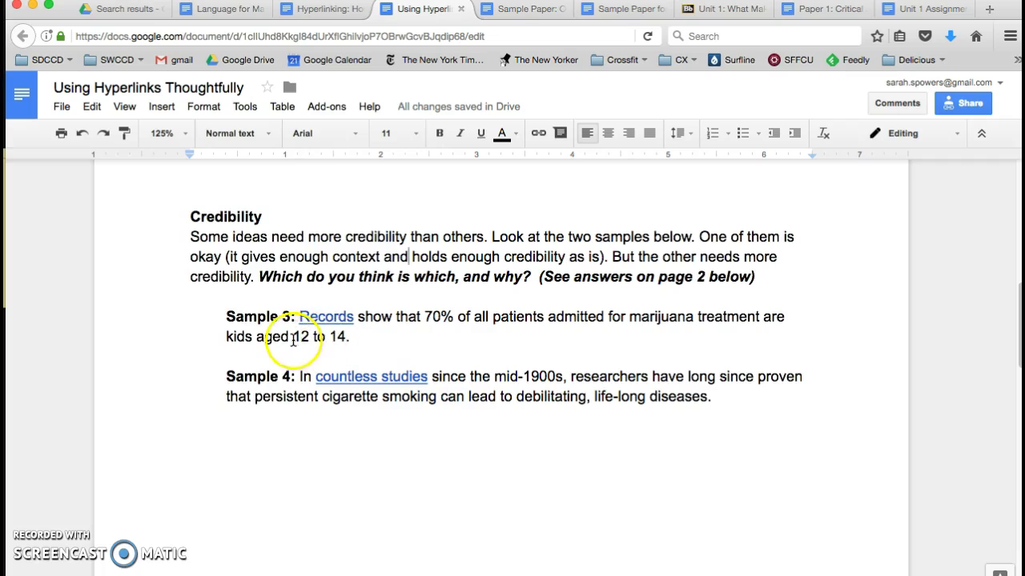
Highlight "kids aged 12 to 14" in Sample 3 and check the address behind the "Records" hyperlink.
left_click(232, 337)
left_click_drag(238, 337, 375, 341)
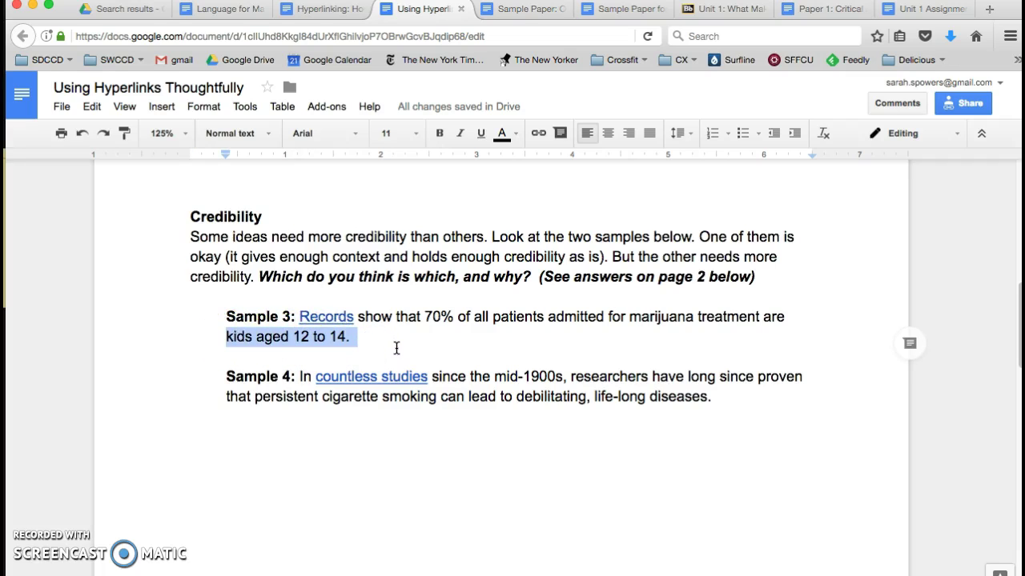
left_click(296, 337)
left_click(344, 338)
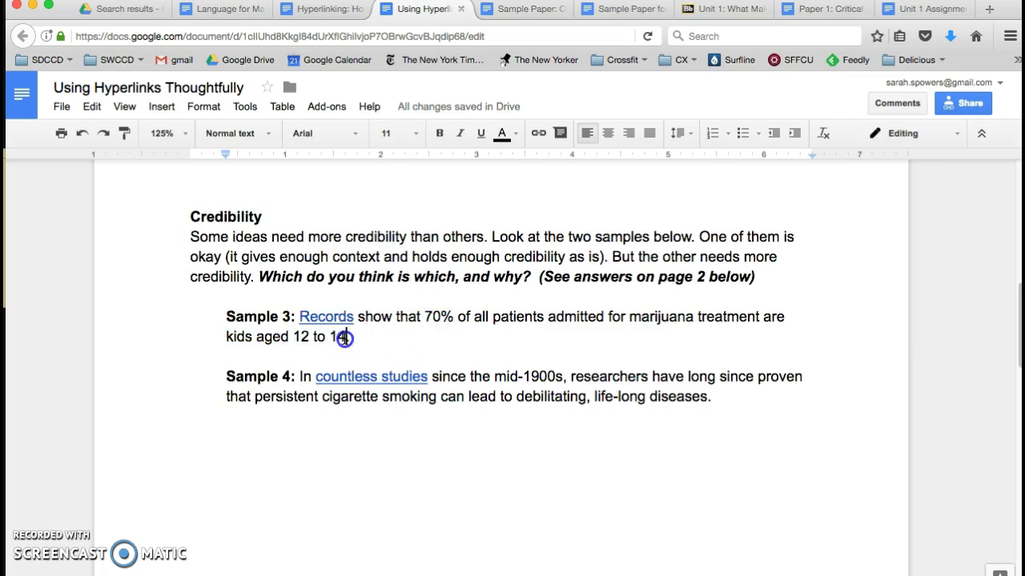
left_click(319, 319)
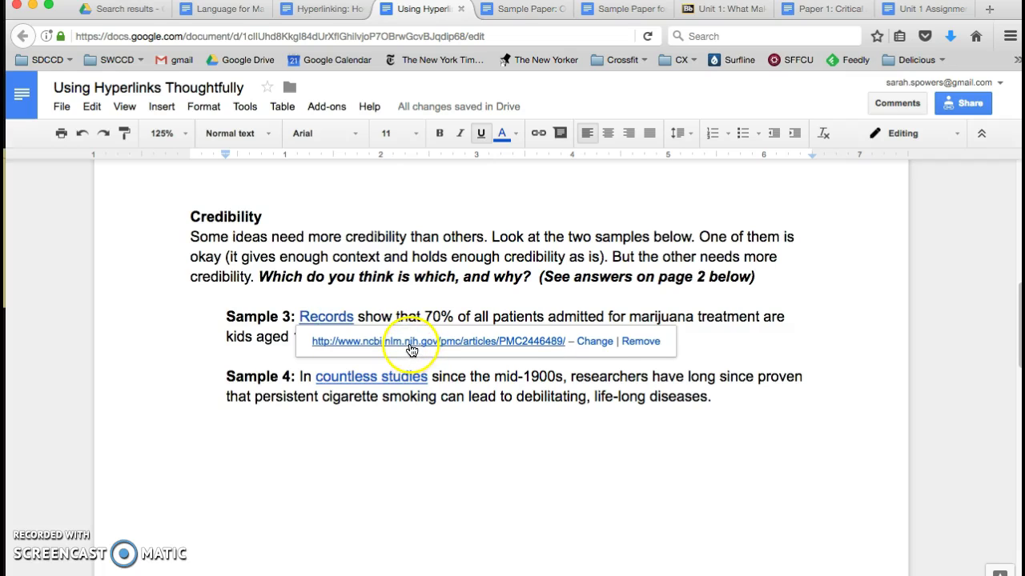
Insert "from the NIH" after the linked word "Records" in Sample 3, and highlight the added phrase.
left_click(377, 318)
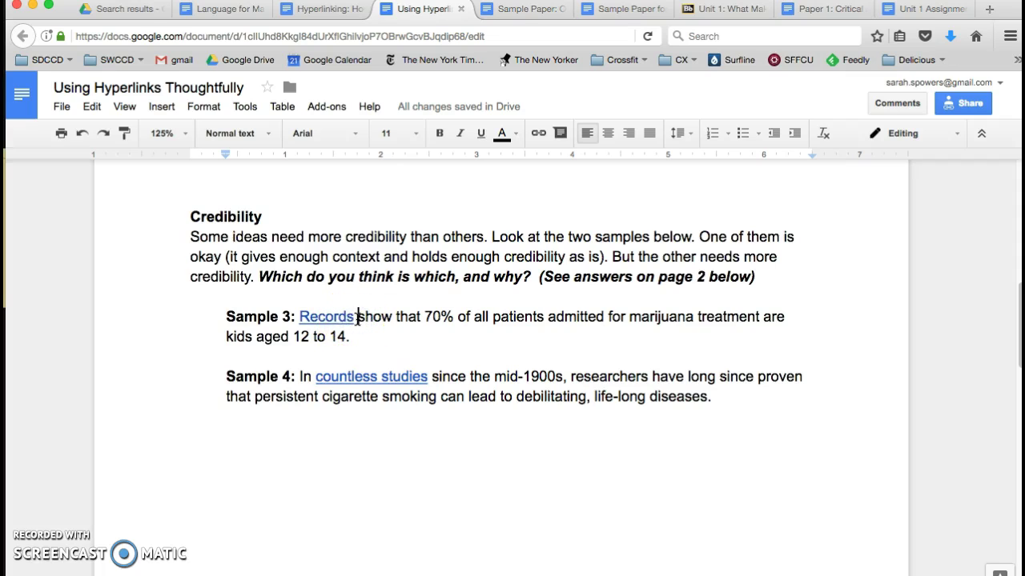
type("from the NIH")
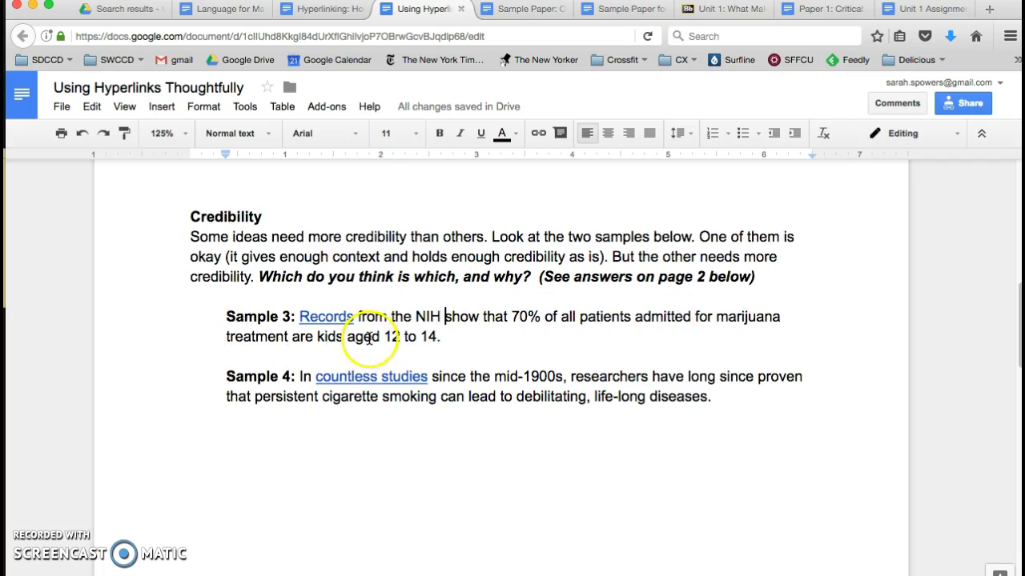
left_click_drag(446, 318, 364, 317)
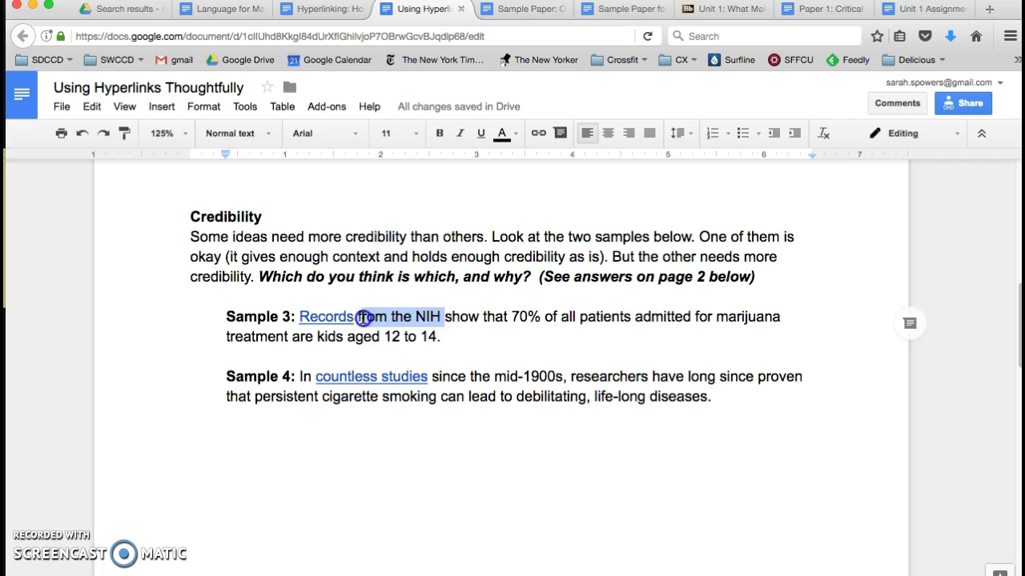
left_click(358, 318)
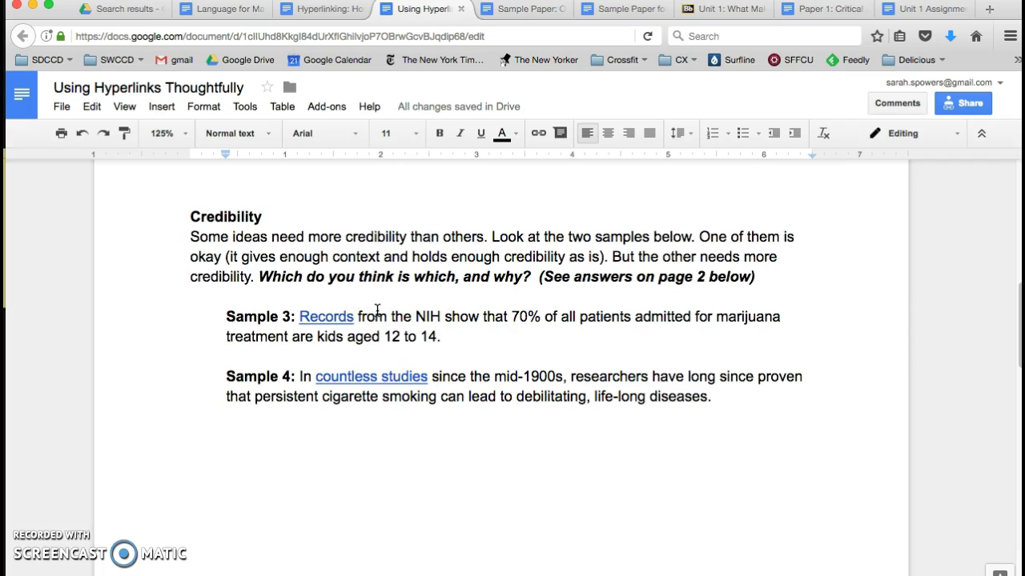
Examine Sample 4 against the Credibility paragraph, highlighting its opening words "In countless studies".
scroll(336, 361, "down", 1)
left_click(299, 355)
left_click_drag(300, 353, 470, 355)
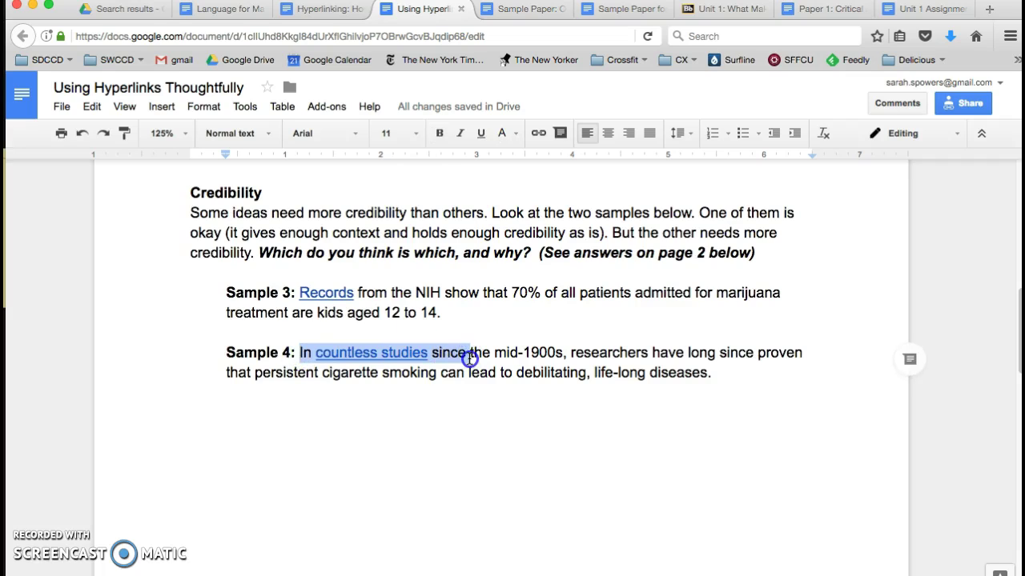
left_click(469, 357)
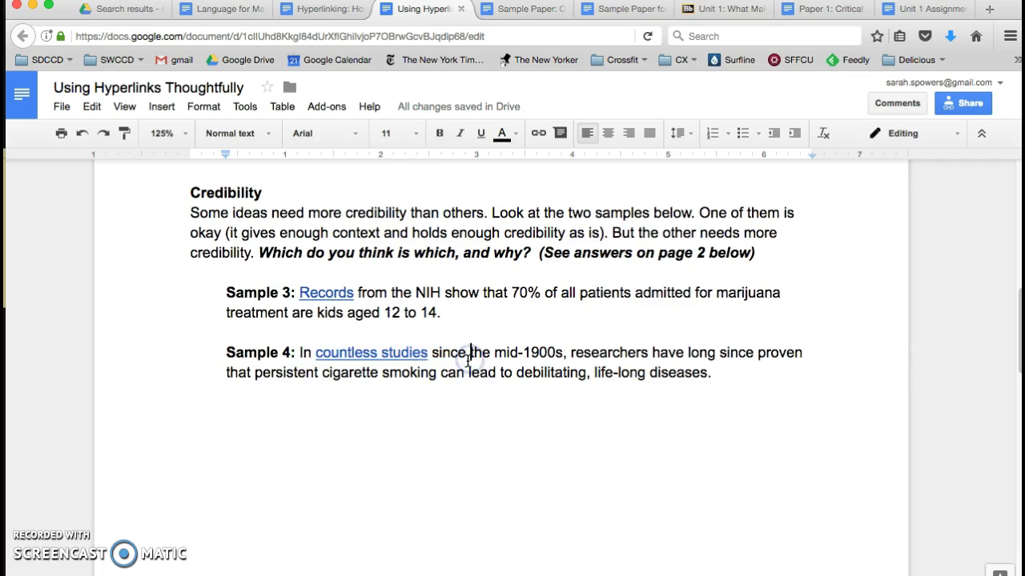
left_click(429, 371)
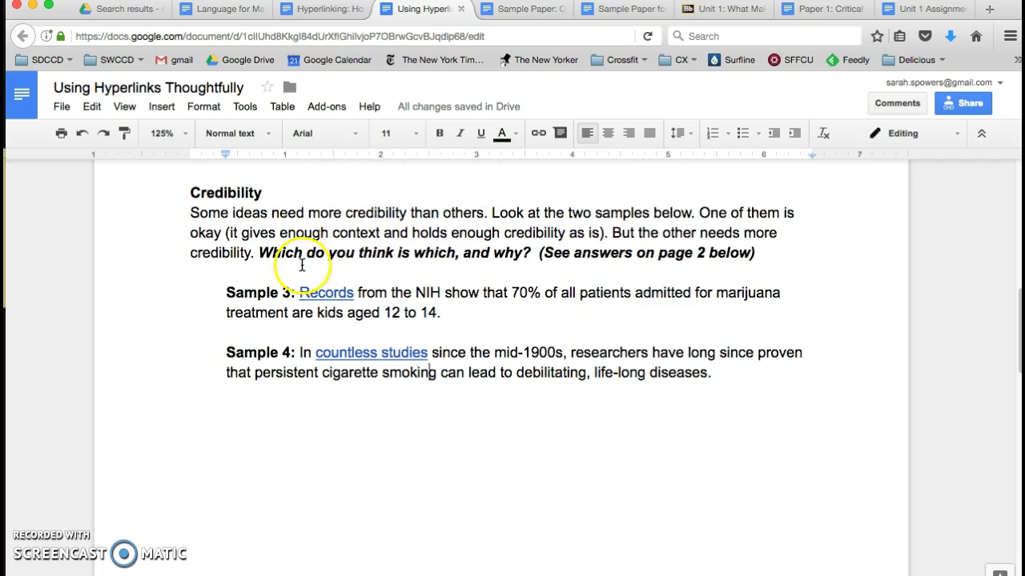
left_click(341, 237)
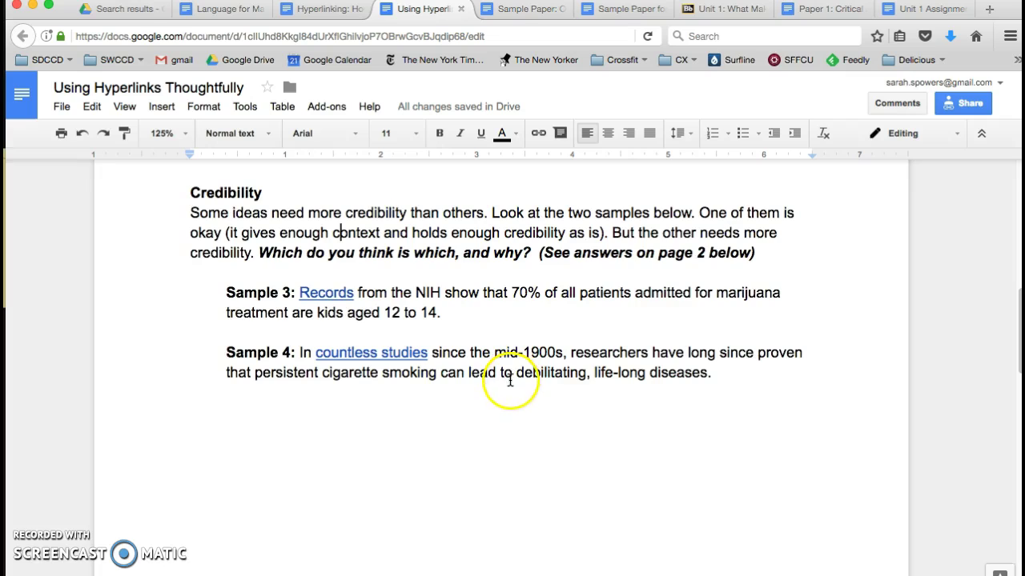
left_click_drag(316, 357, 436, 362)
left_click(448, 358)
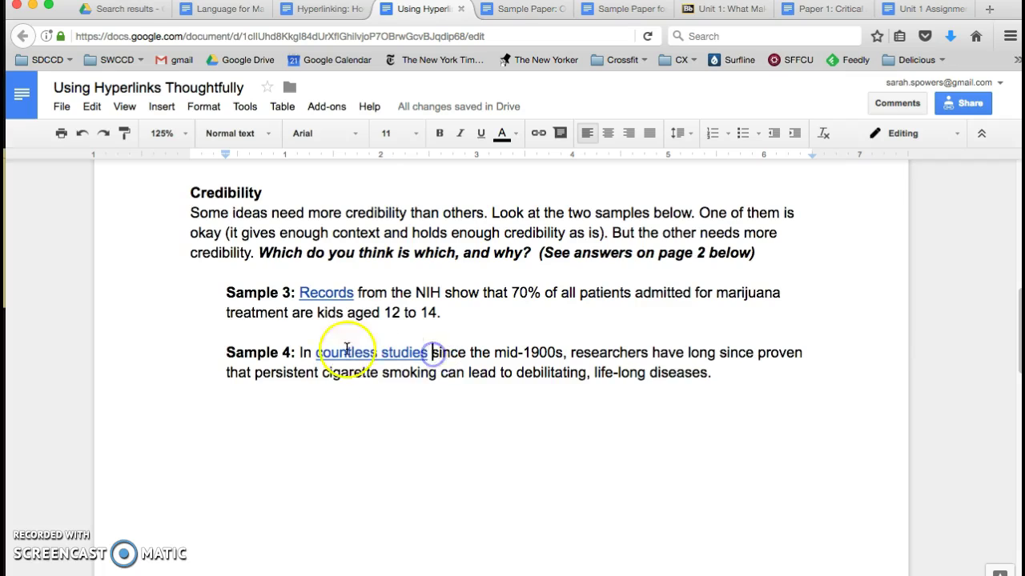
left_click_drag(301, 355, 430, 367)
left_click(434, 363)
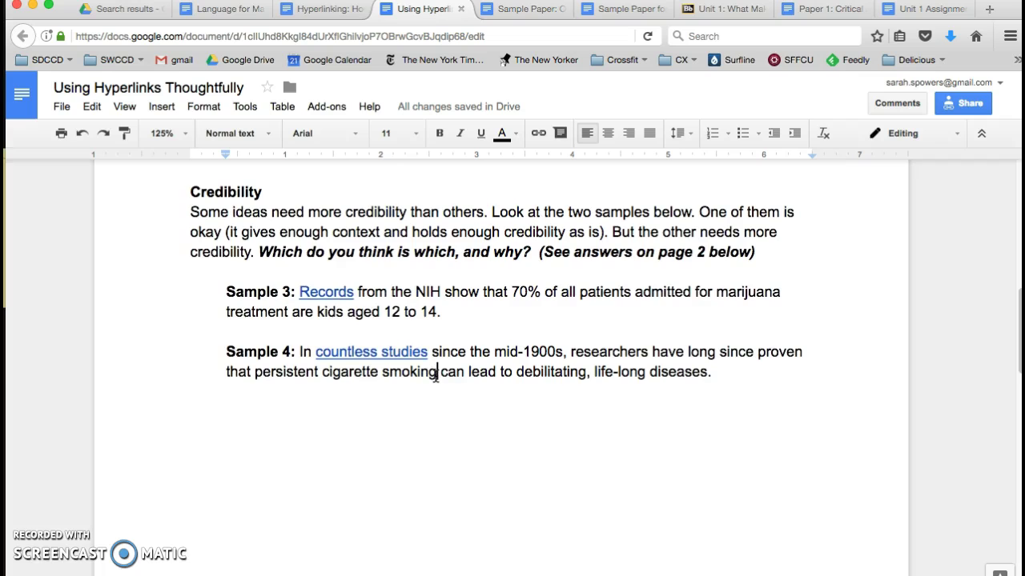
Check the "countless studies" link's address in Sample 4 and highlight "researchers have long since proven".
scroll(435, 375, "down", 1)
scroll(432, 400, "up", 4)
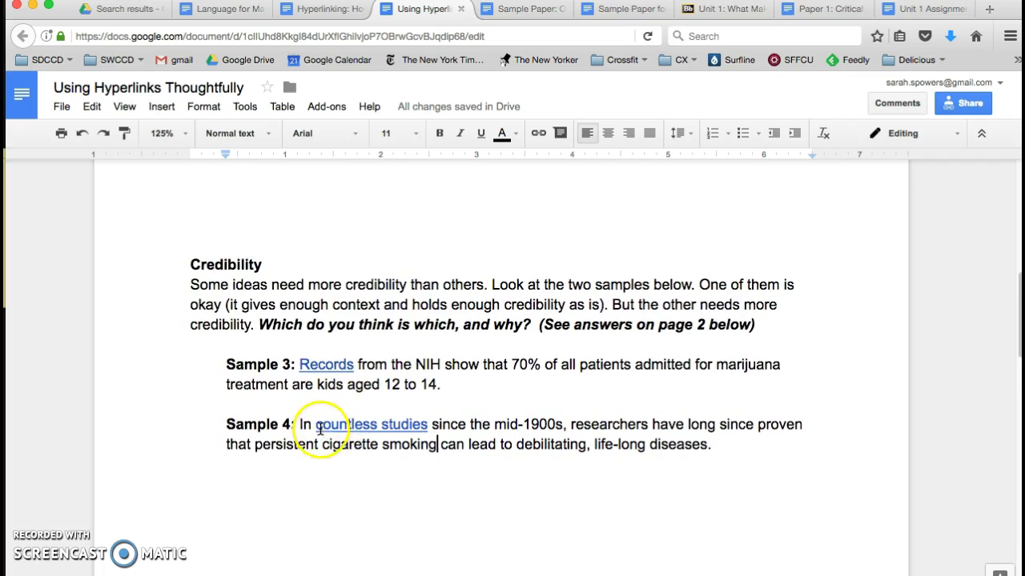
left_click_drag(317, 429, 420, 428)
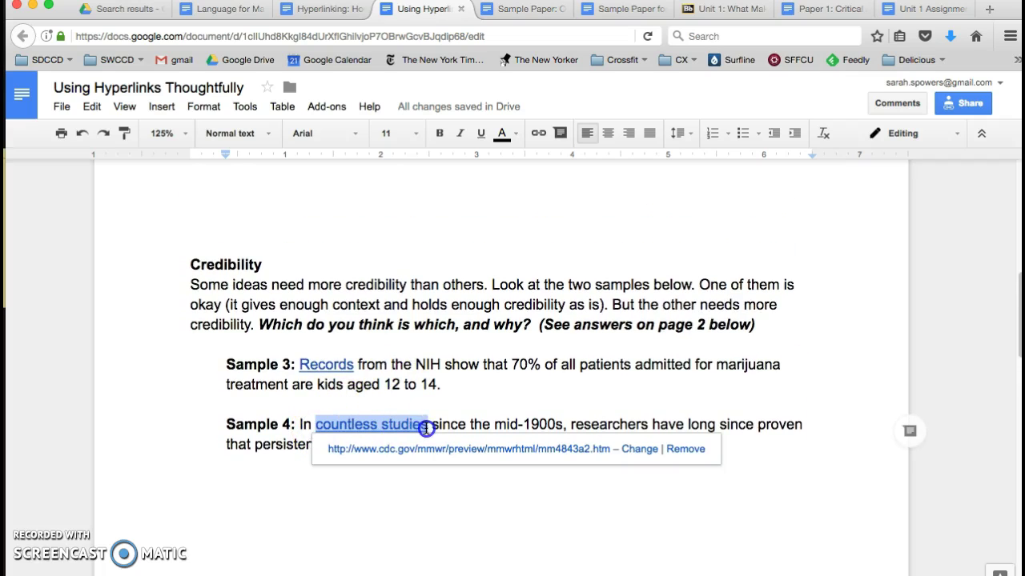
left_click(472, 422)
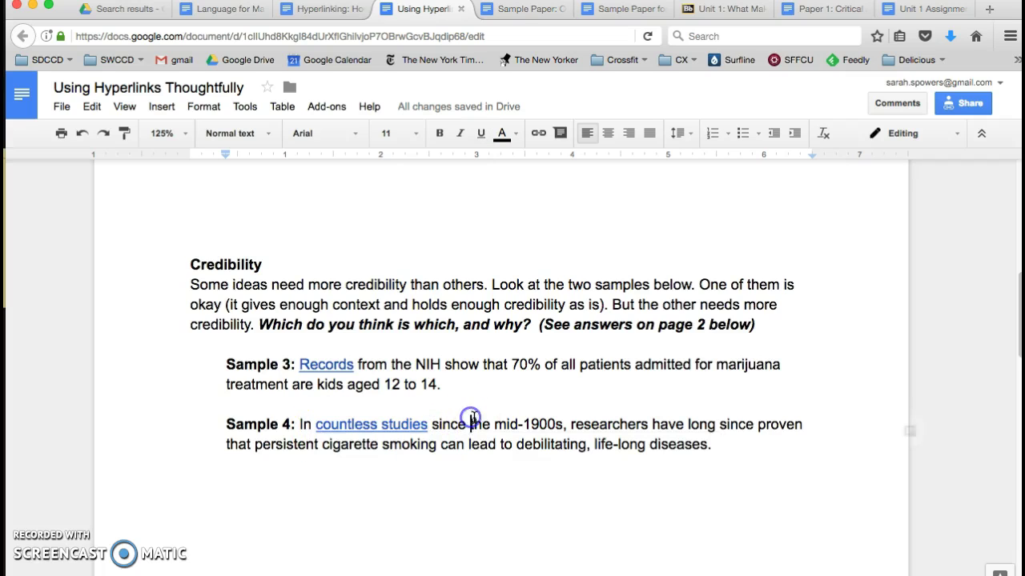
left_click(581, 425)
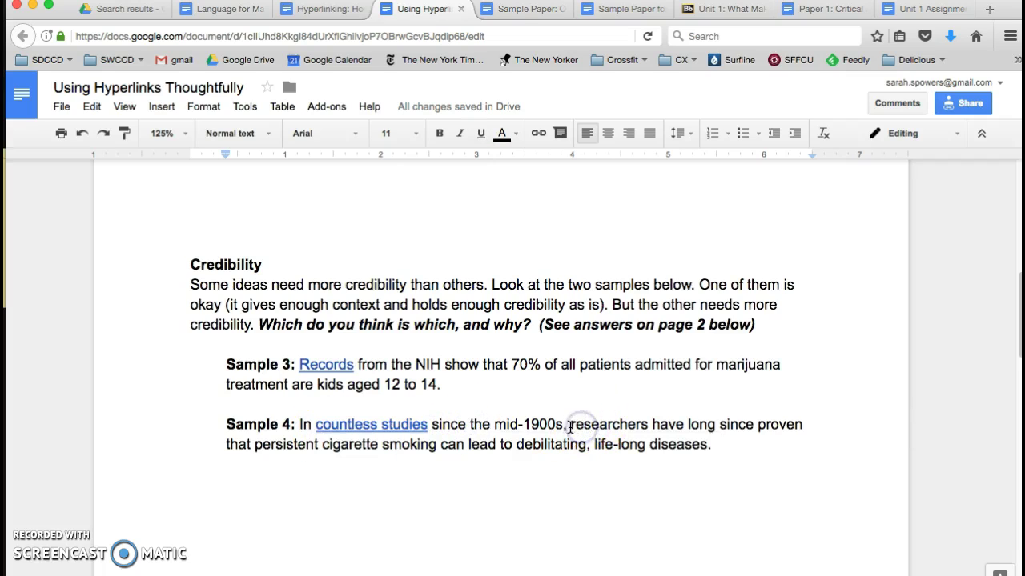
left_click_drag(572, 427, 785, 432)
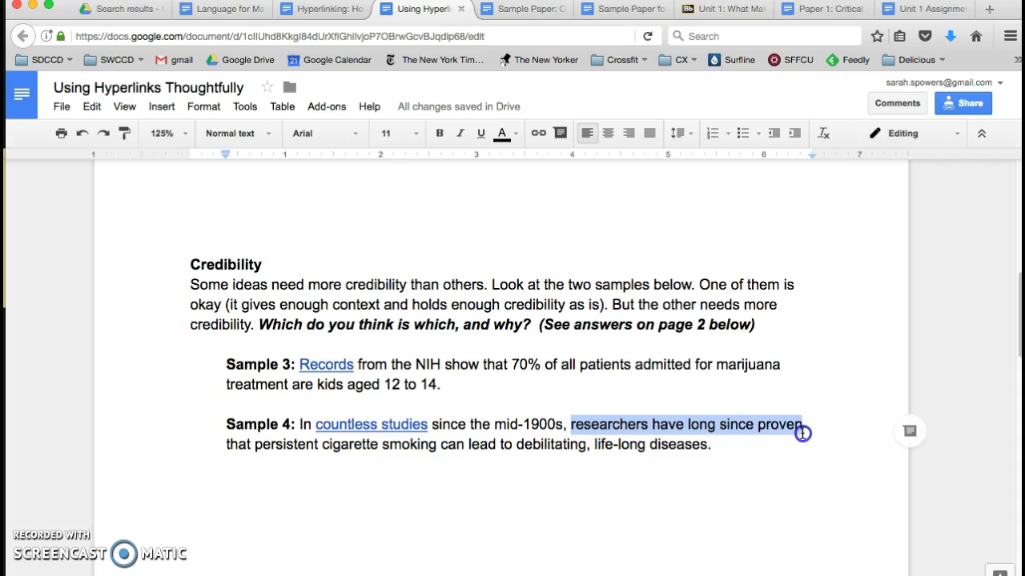
left_click(633, 428)
Review Sample 3 again, highlighting the "70%" figure and checking the "Records" hyperlink's address.
left_click_drag(415, 365, 541, 369)
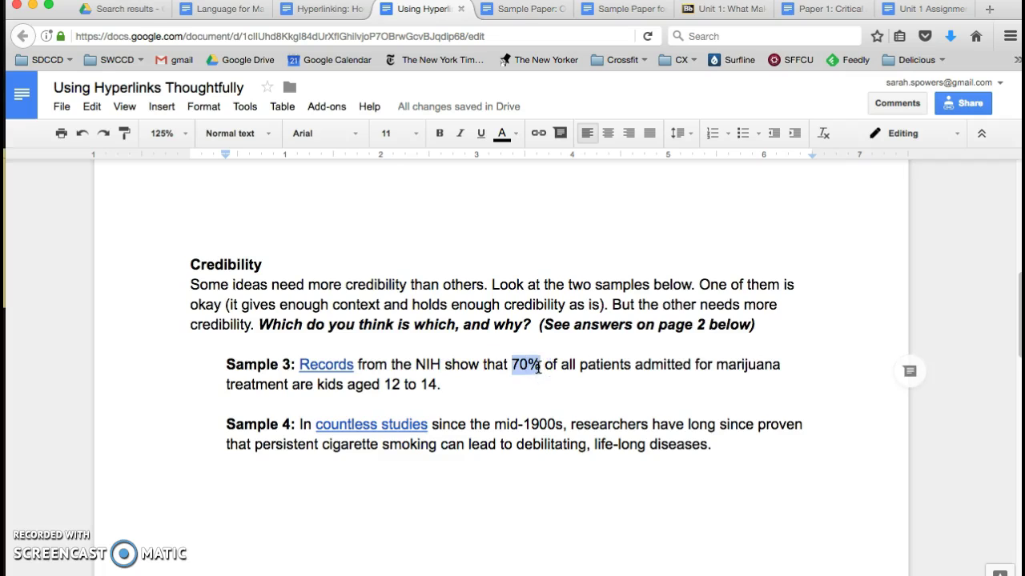
left_click(342, 367)
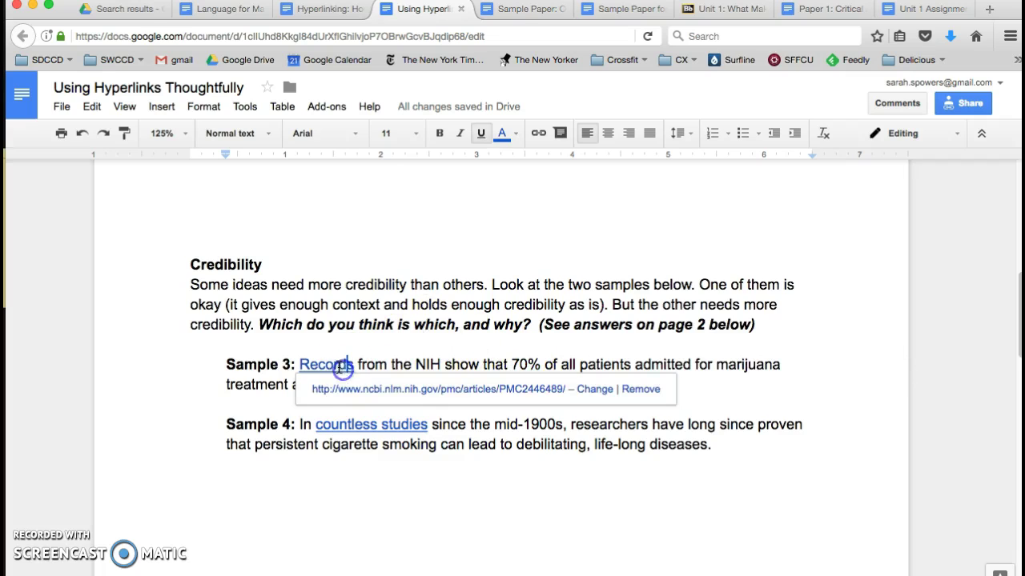
left_click(384, 366)
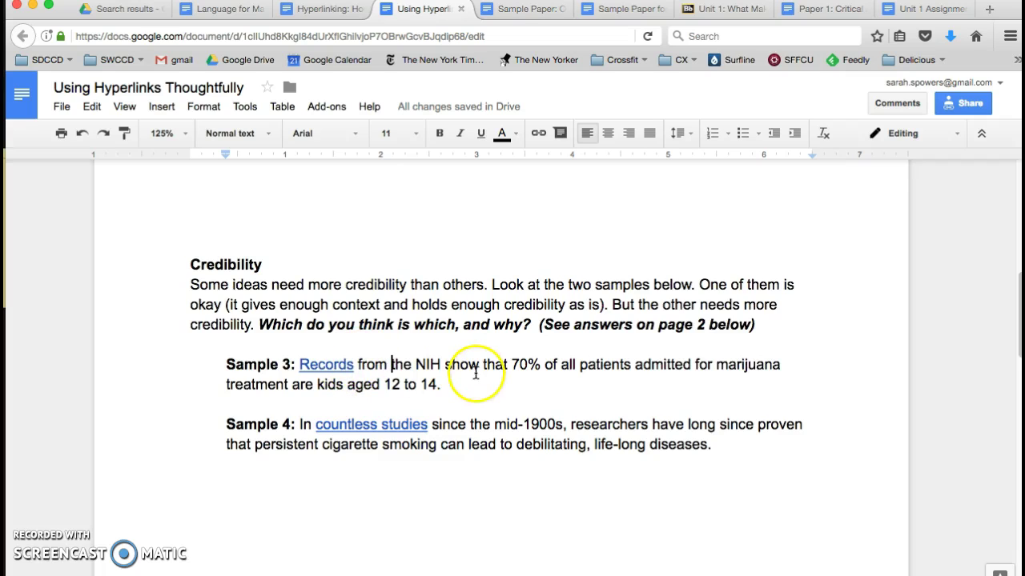
left_click(303, 366)
left_click_drag(301, 366, 359, 366)
left_click(372, 366)
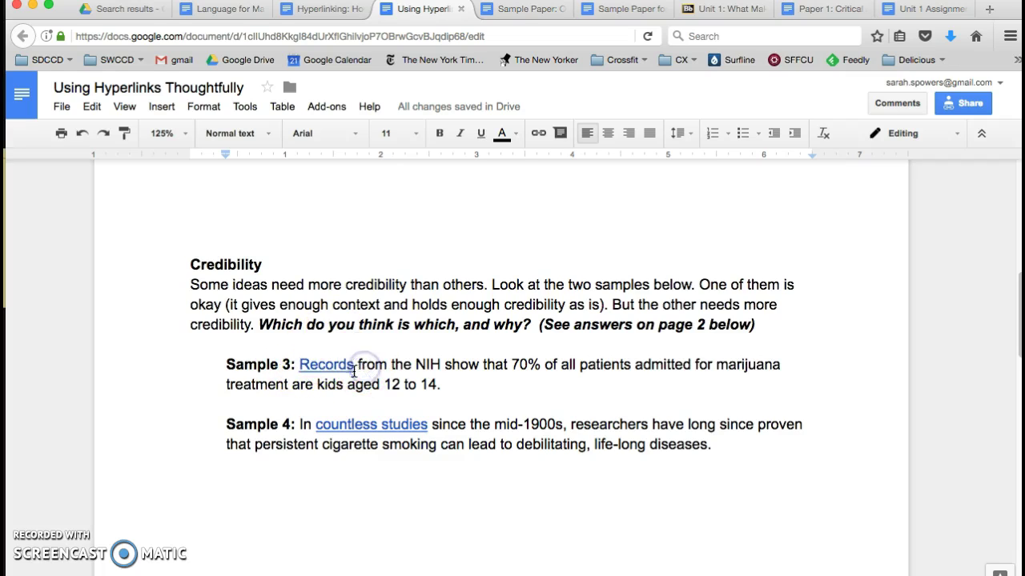
left_click(296, 326)
Open the "Hyperlinking: How To" document and read through its Google Docs and MS Word instructions.
left_click(324, 12)
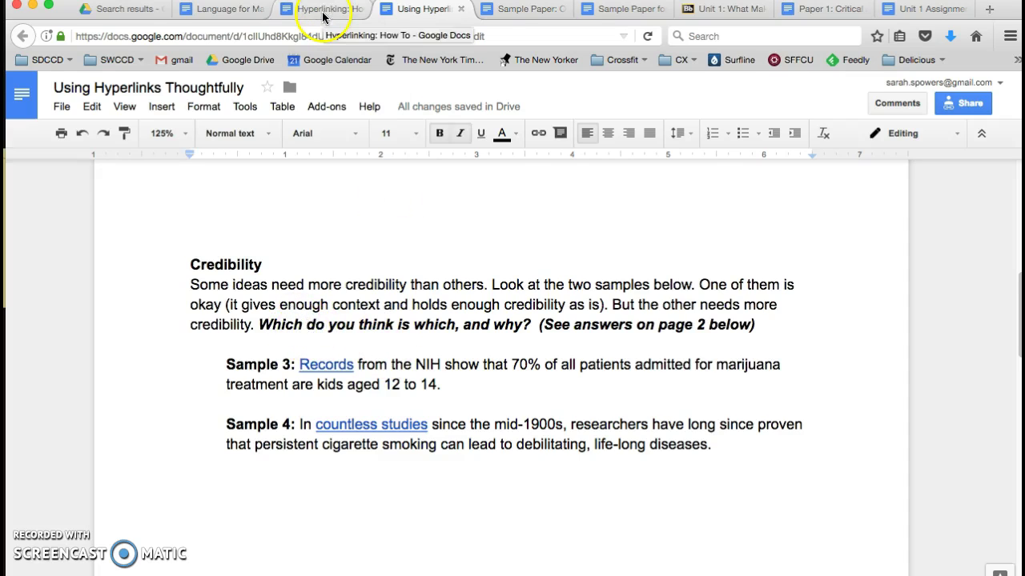
left_click(276, 355)
scroll(276, 310, "down", 2)
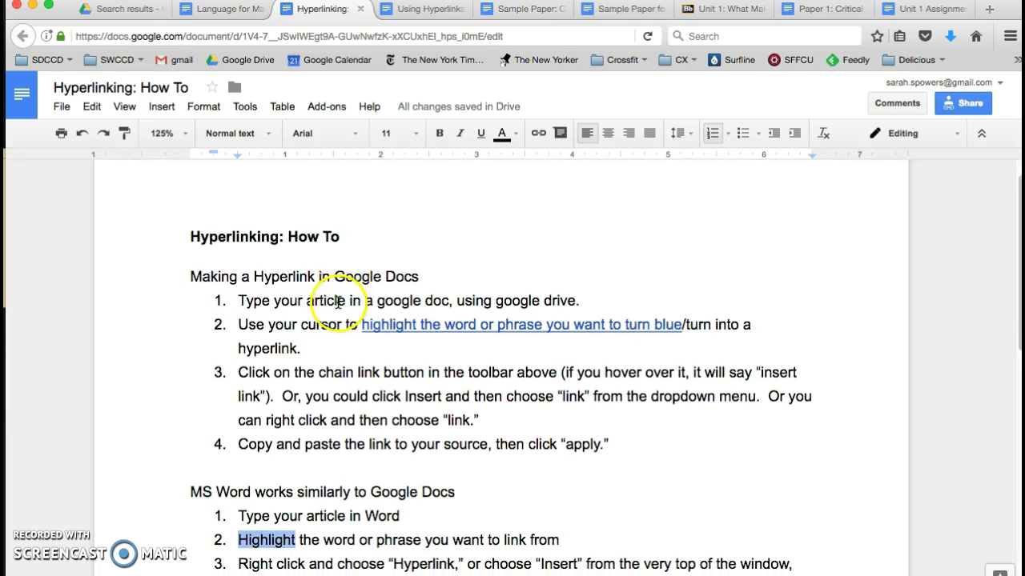
scroll(336, 344, "down", 5)
scroll(348, 358, "up", 1)
left_click_drag(192, 386, 250, 386)
left_click(250, 387)
scroll(309, 384, "down", 10)
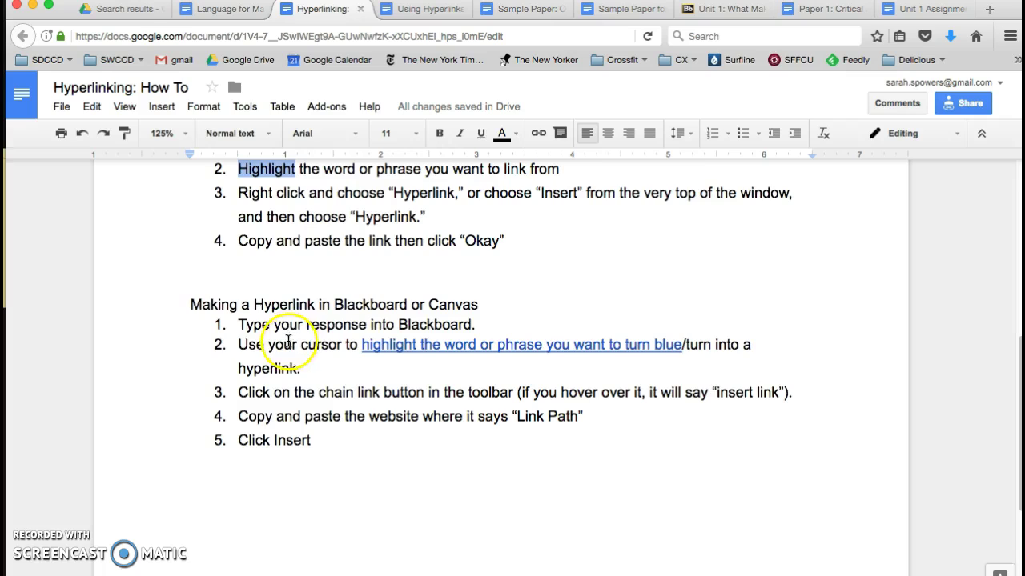
Review the "Making a Hyperlink in Blackboard or Canvas" section, highlighting "Blackboard" in its heading, and return to the document's start.
double_click(344, 306)
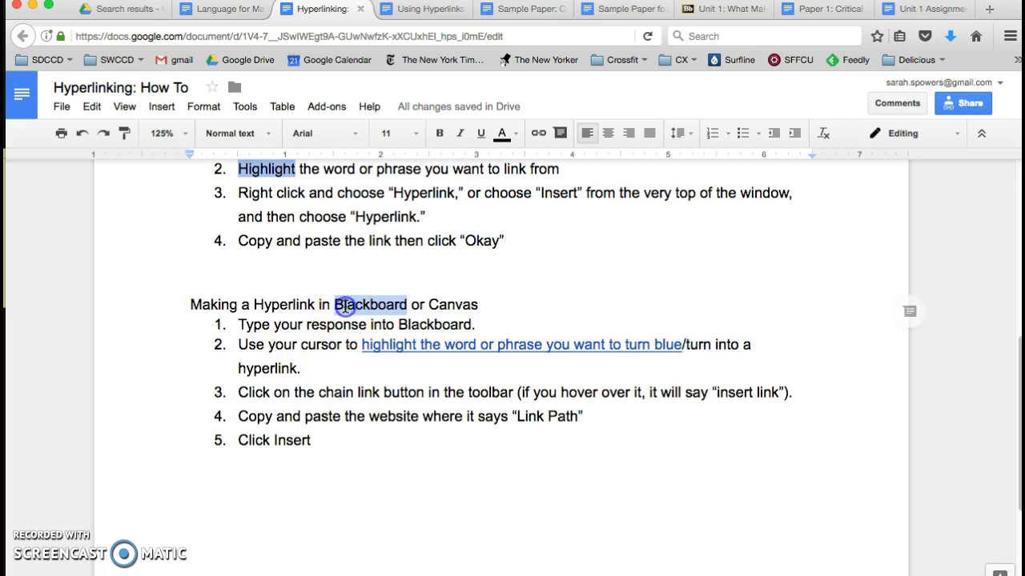
left_click(326, 299)
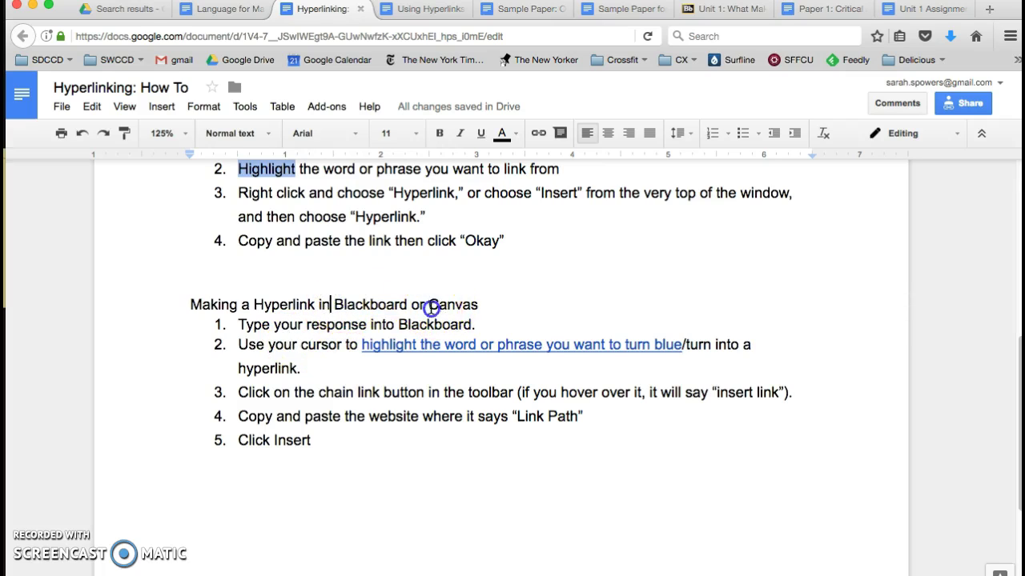
double_click(481, 310)
left_click(337, 345)
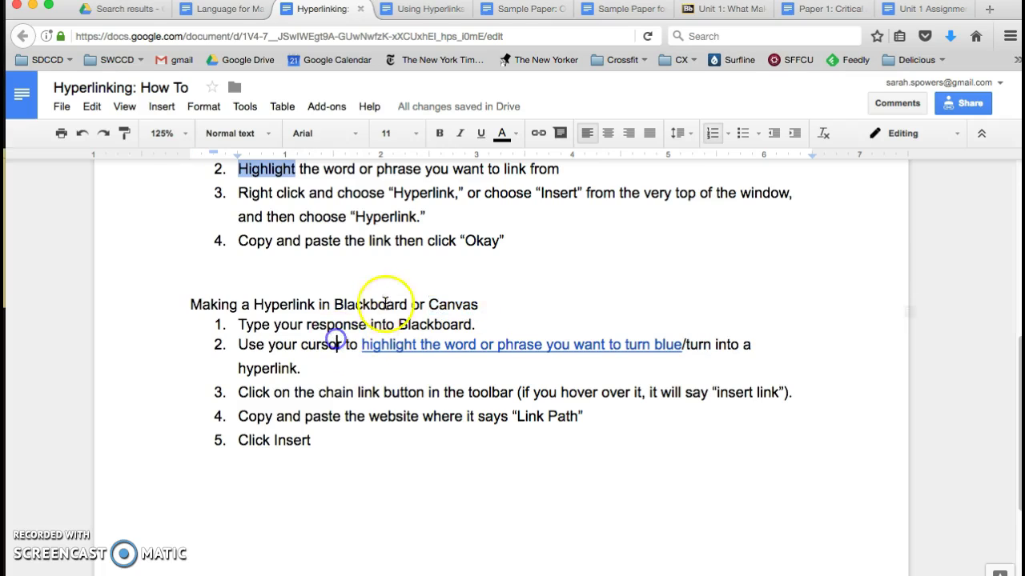
scroll(313, 340, "up", 3)
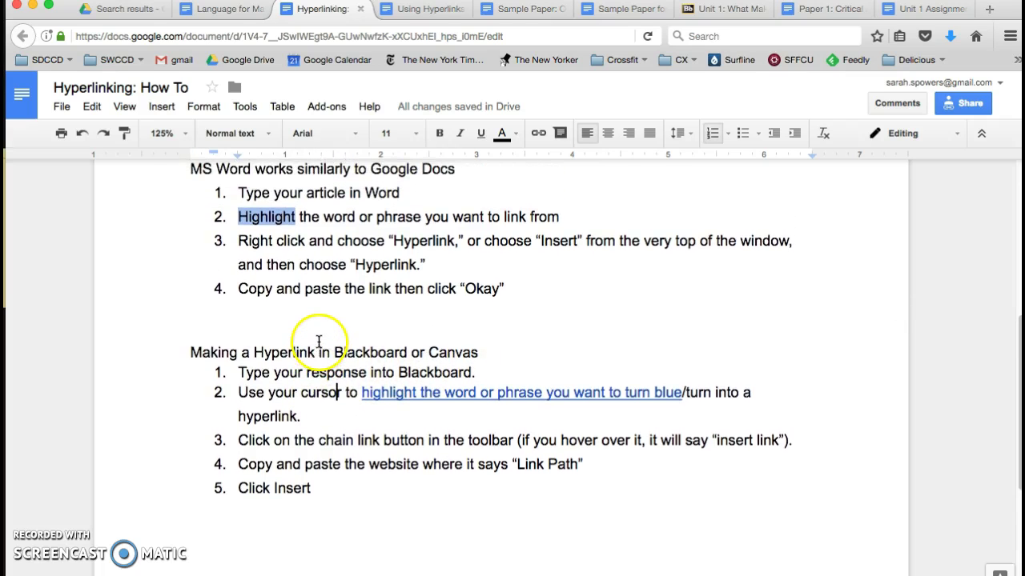
scroll(305, 366, "up", 5)
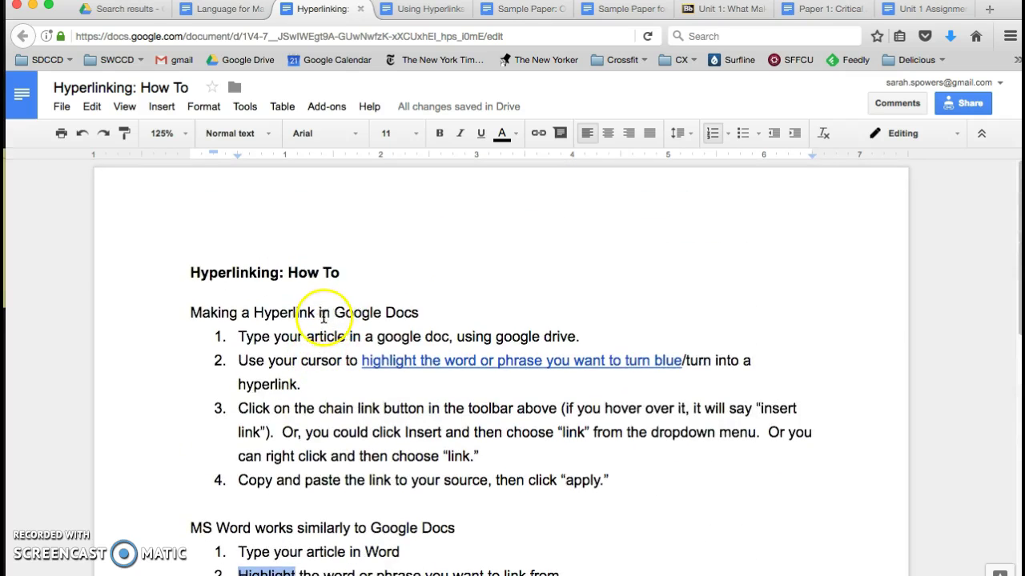
Check the example hyperlink in step 2 of the Google Docs instructions, and return to the "Using Hyperlinks Thoughtfully" document.
scroll(323, 318, "down", 3)
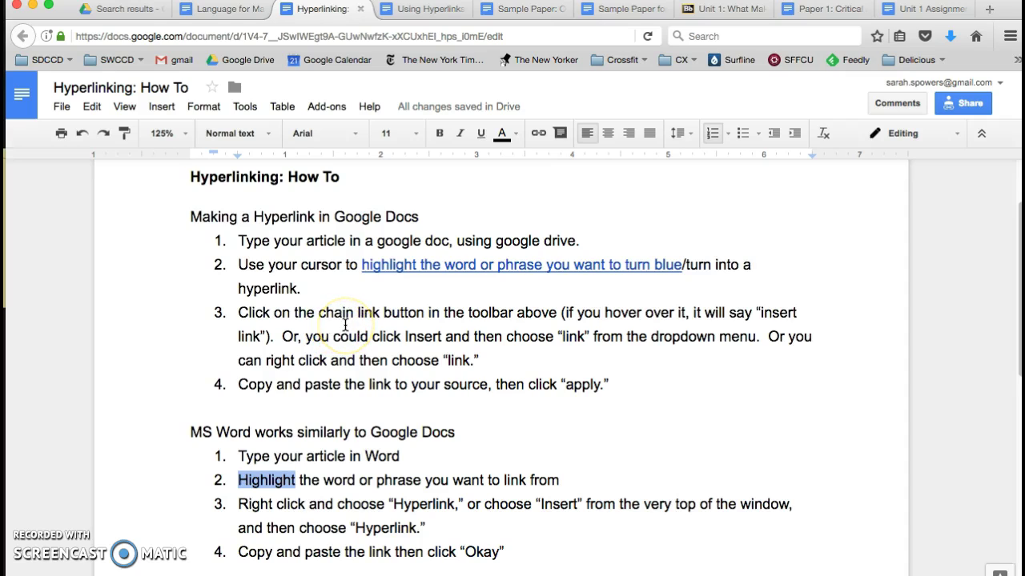
left_click(335, 360)
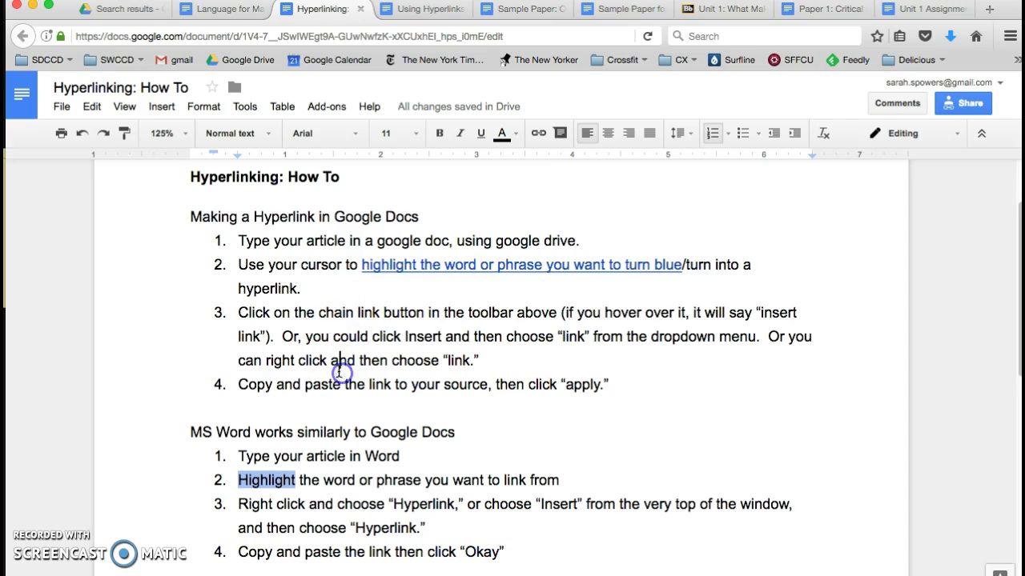
left_click(396, 265)
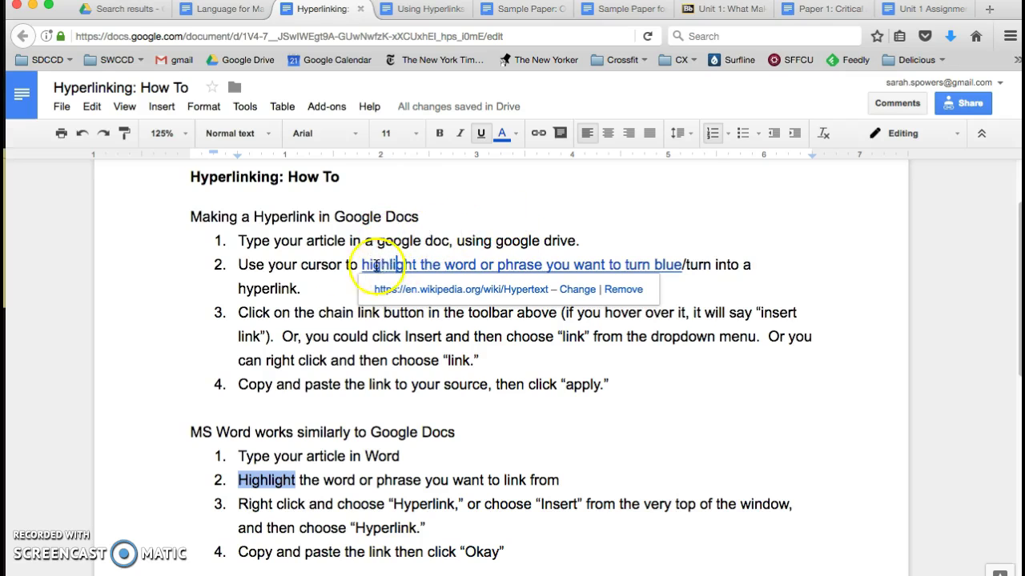
left_click(308, 266)
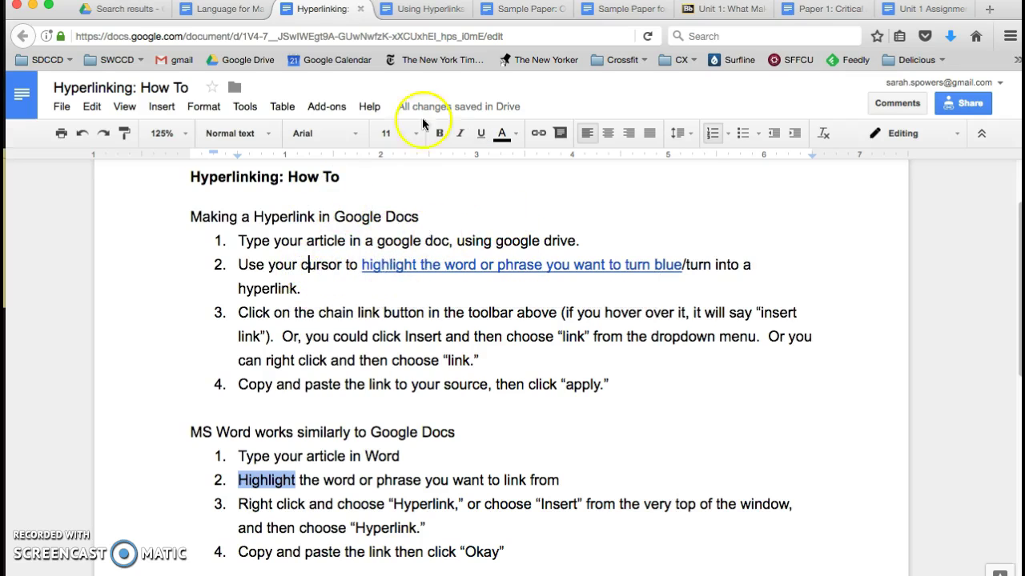
left_click(408, 12)
left_click(377, 305)
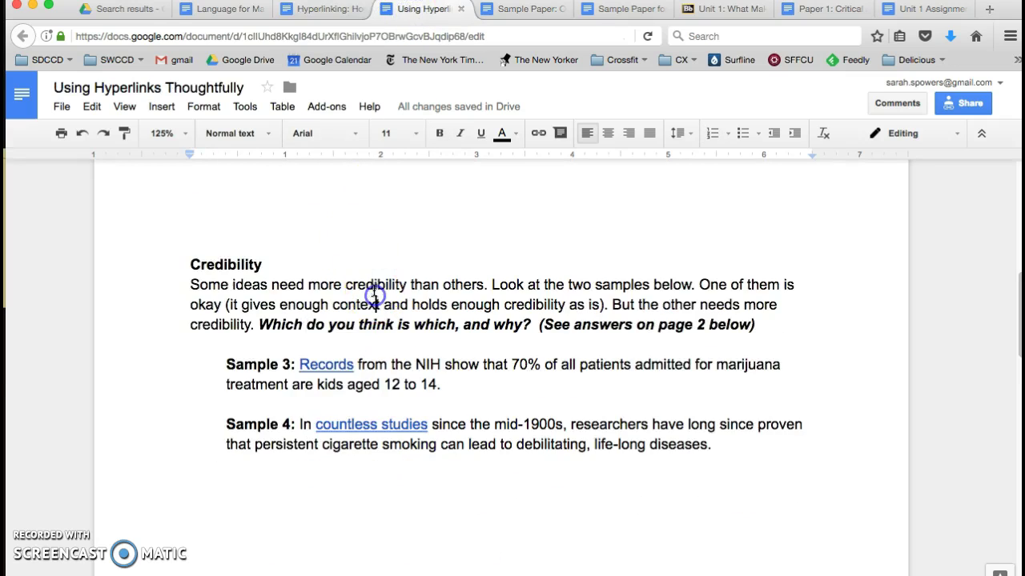
Return to the document's introduction and highlight the reminder that most people don't actually click on hyperlinks.
scroll(377, 302, "up", 5)
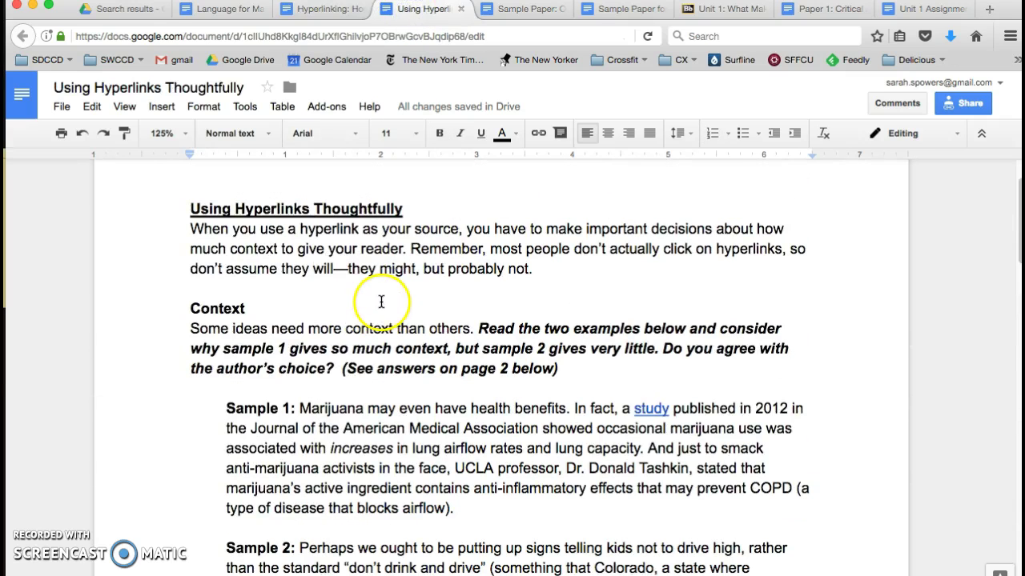
left_click_drag(610, 248, 624, 265)
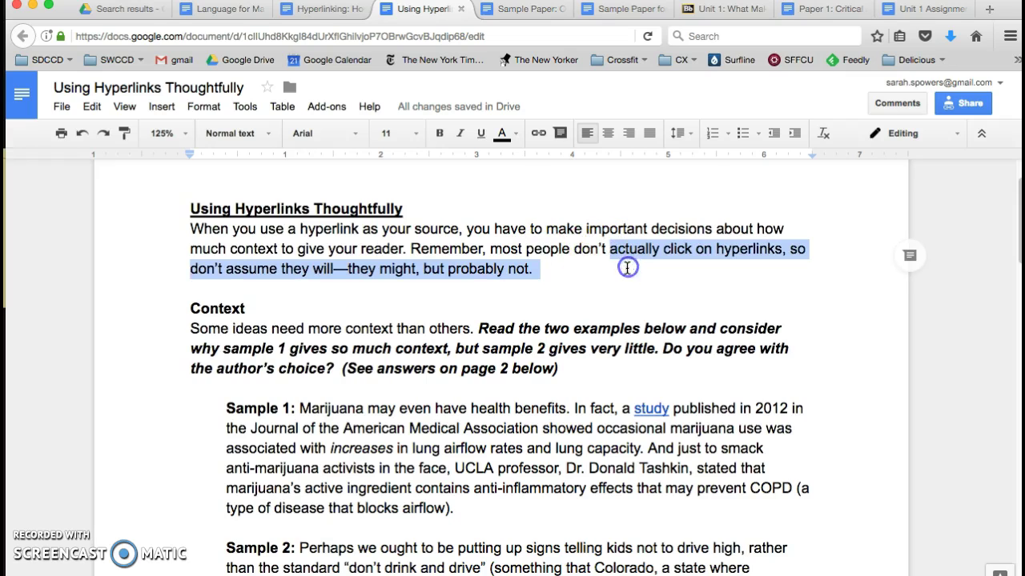
left_click(583, 278)
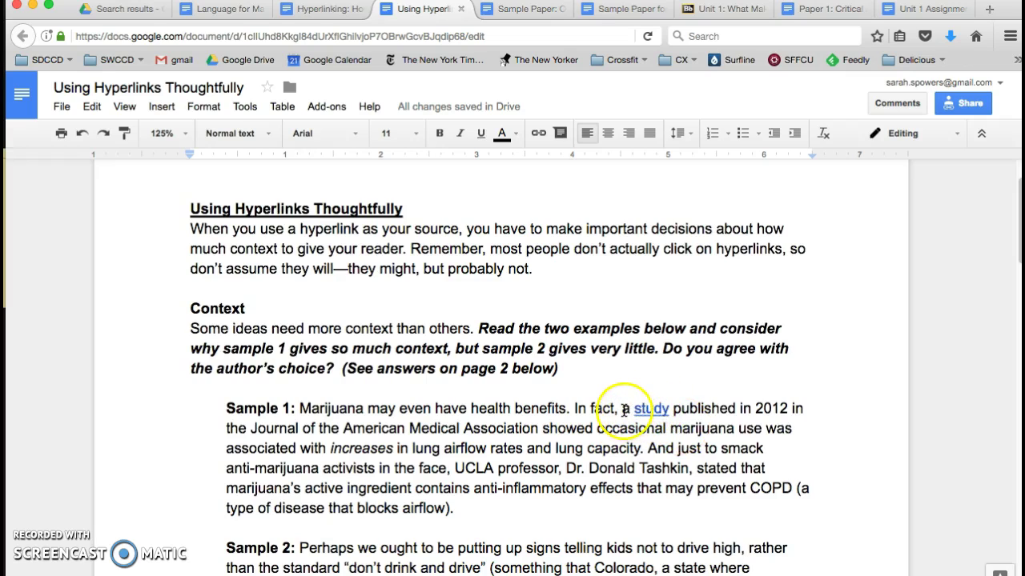
Highlight the words around the "study" hyperlink in Sample 1, and the sentence beginning "In fact" that introduces the source.
left_click_drag(623, 410, 690, 410)
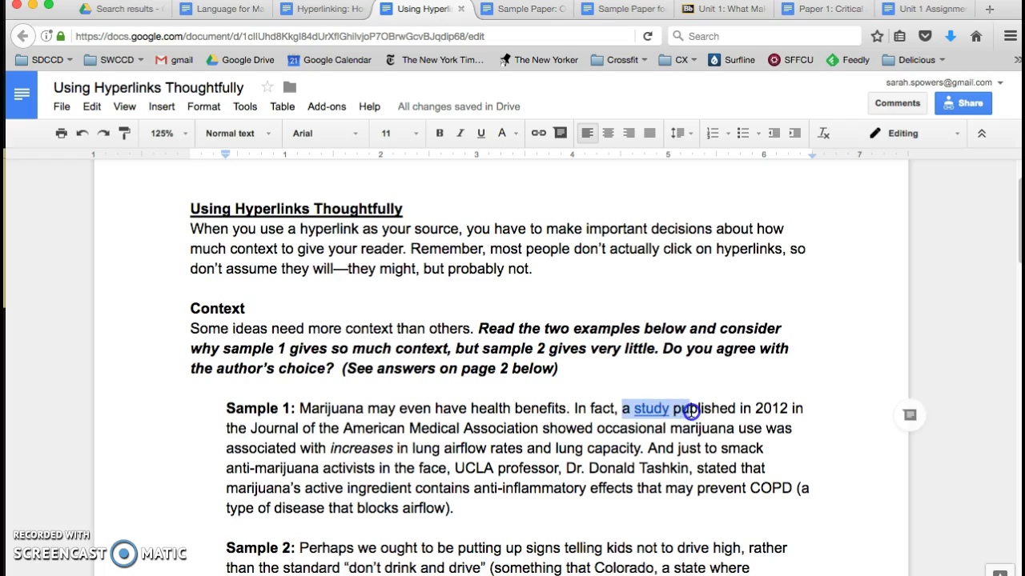
left_click(690, 410)
left_click(684, 410)
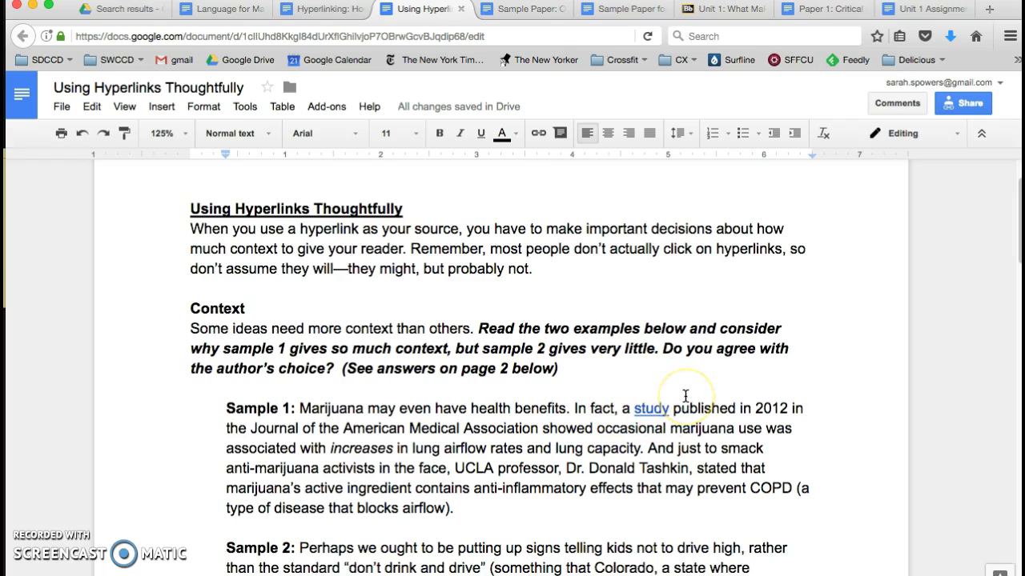
left_click_drag(574, 409, 613, 427)
left_click(612, 427)
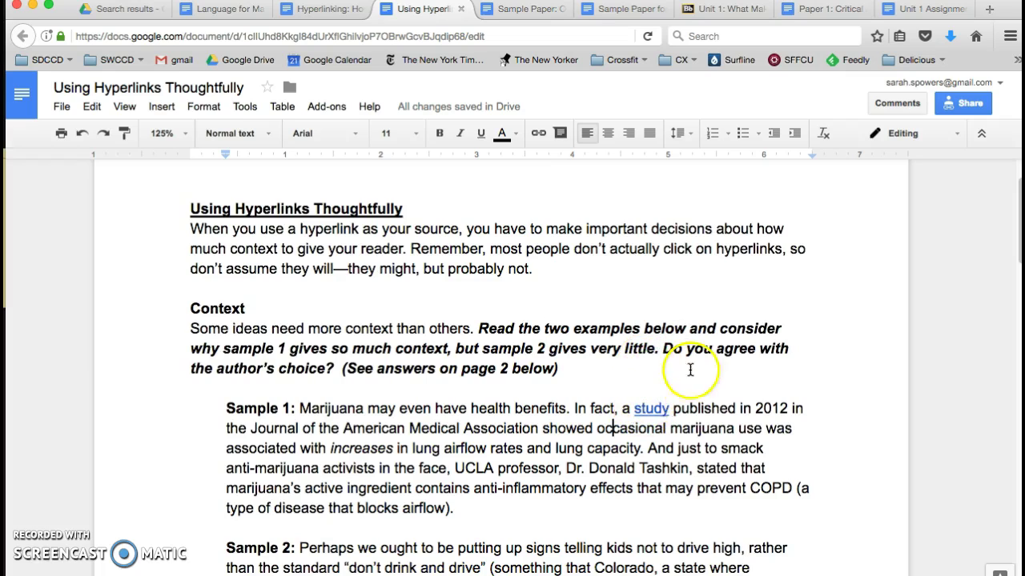
left_click(688, 407)
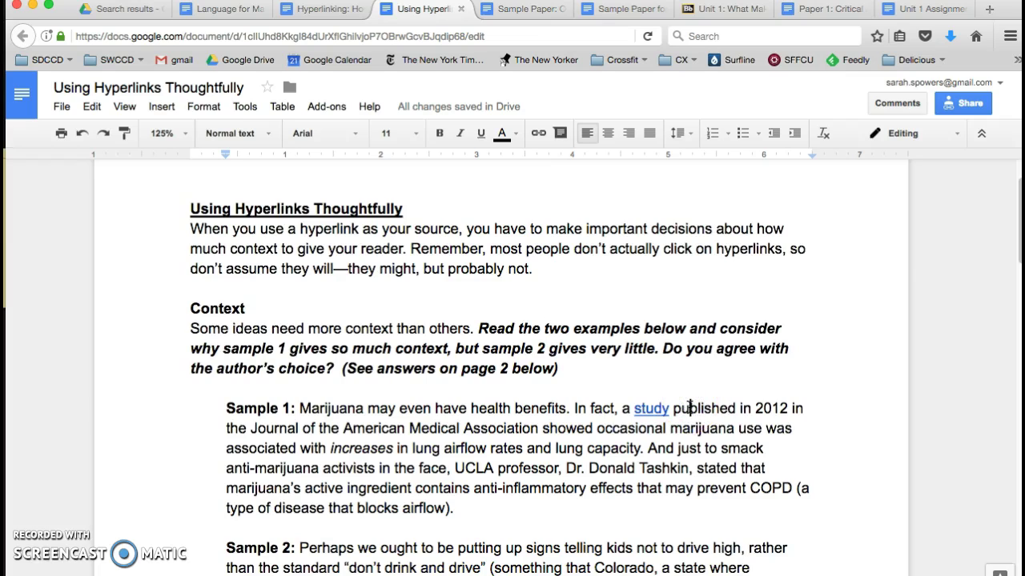